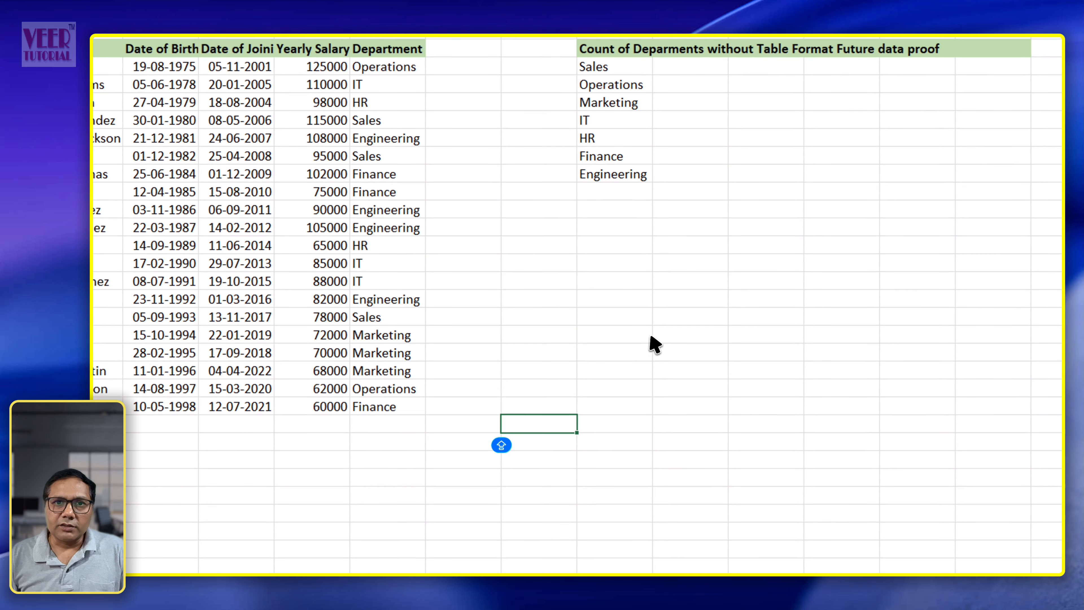
Add the department "admin" in E69, directly below the last row of the plain employee list
click(658, 318)
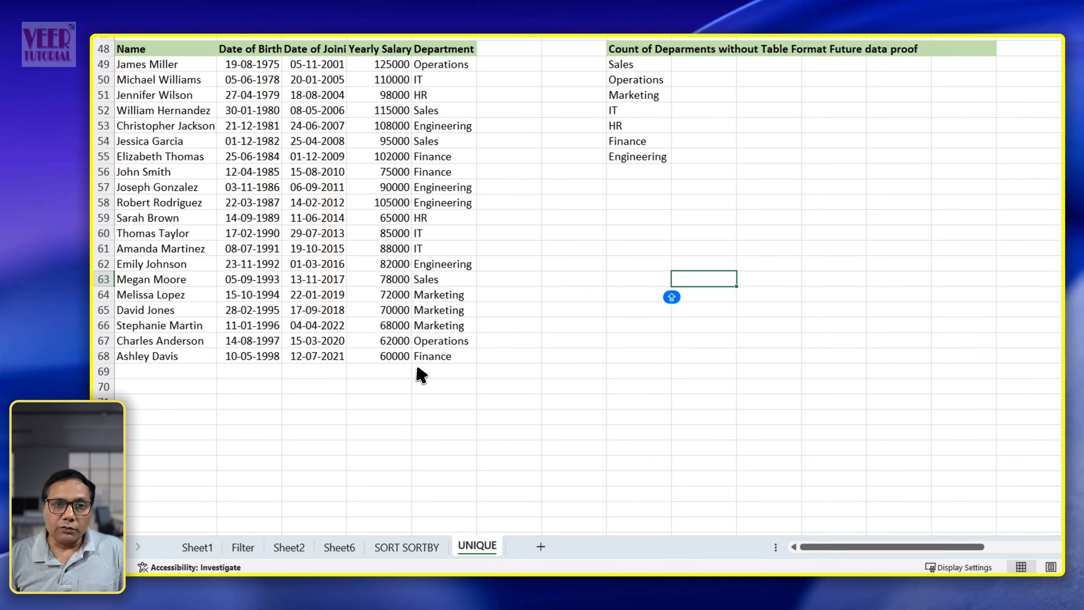
click(409, 400)
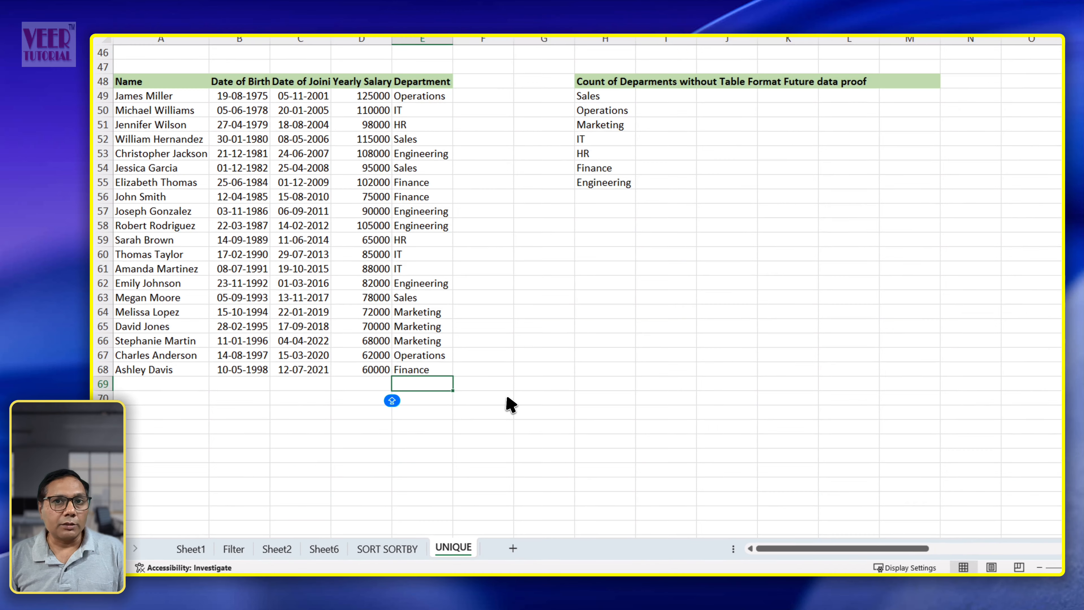
text(admin)
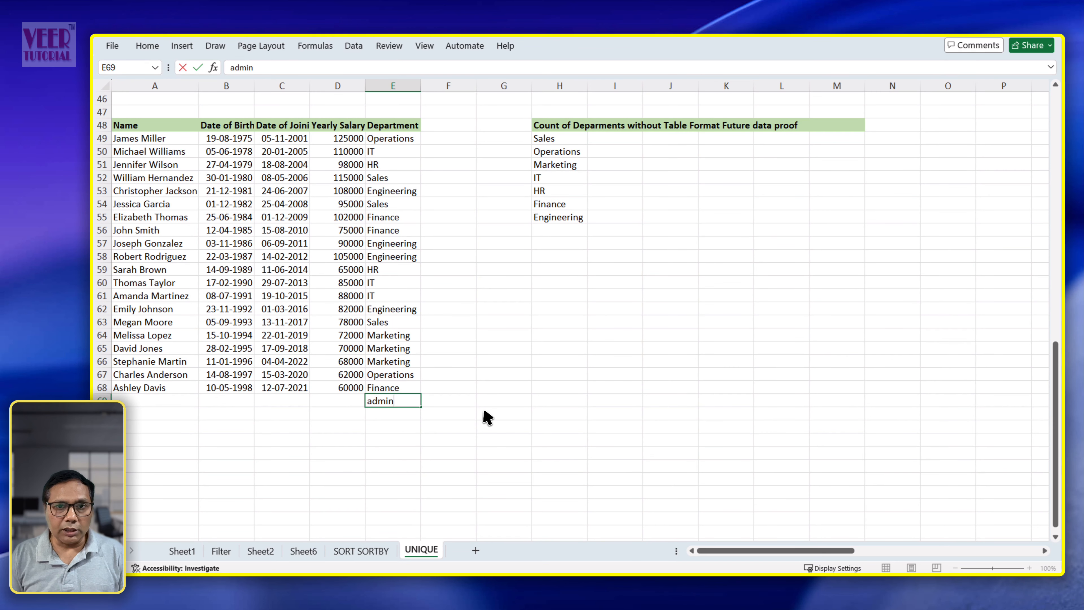
key(Return)
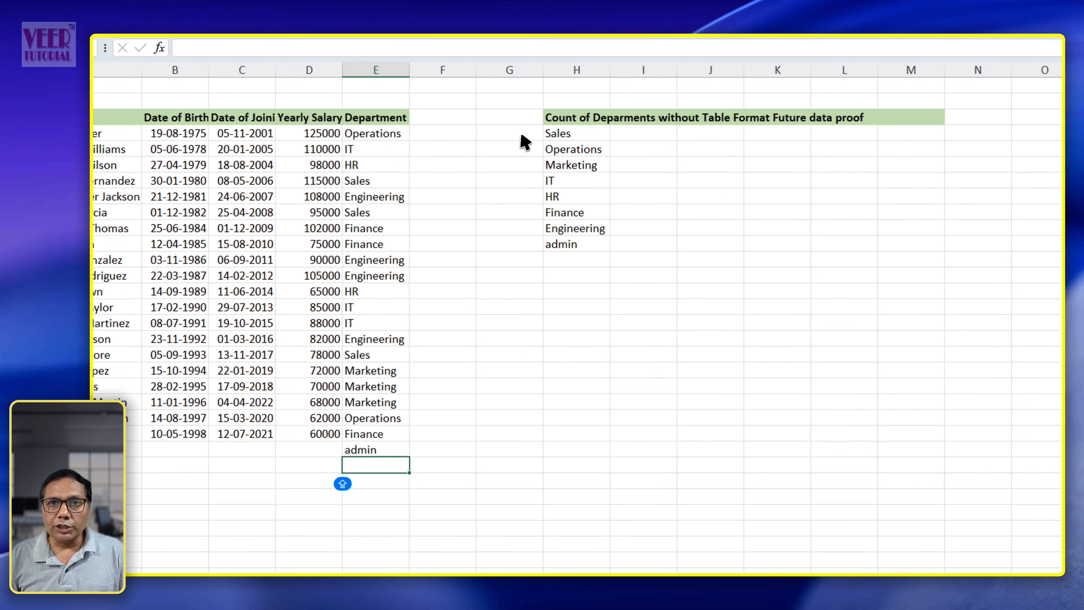
drag(503, 138, 557, 268)
click(574, 522)
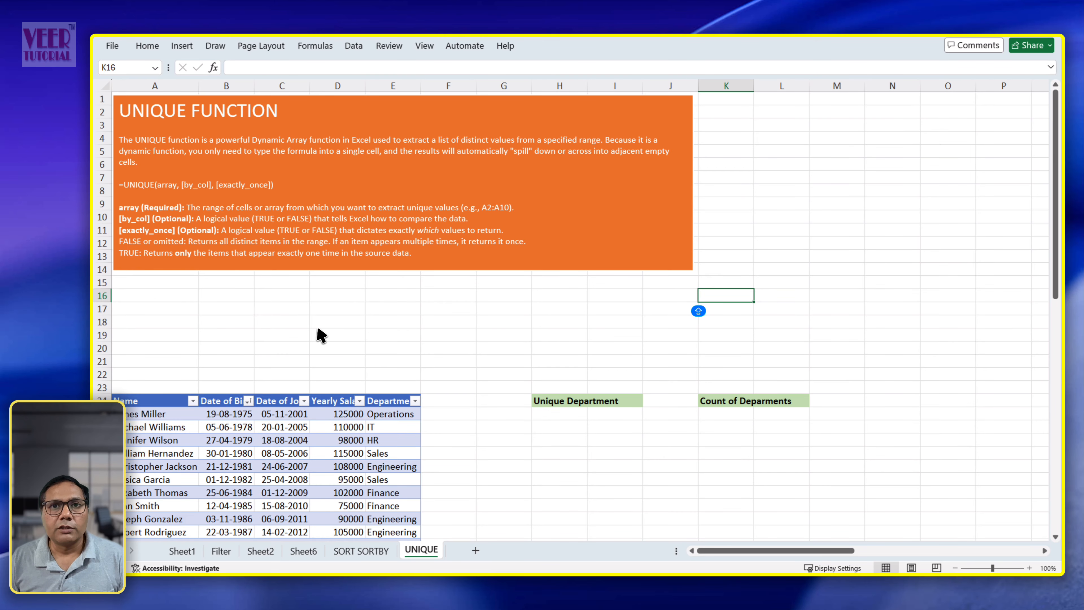
Review the UNIQUE function notes and the repeated entries in the employee table's Department column
scroll(358, 338, down, 3)
scroll(495, 342, down, 1)
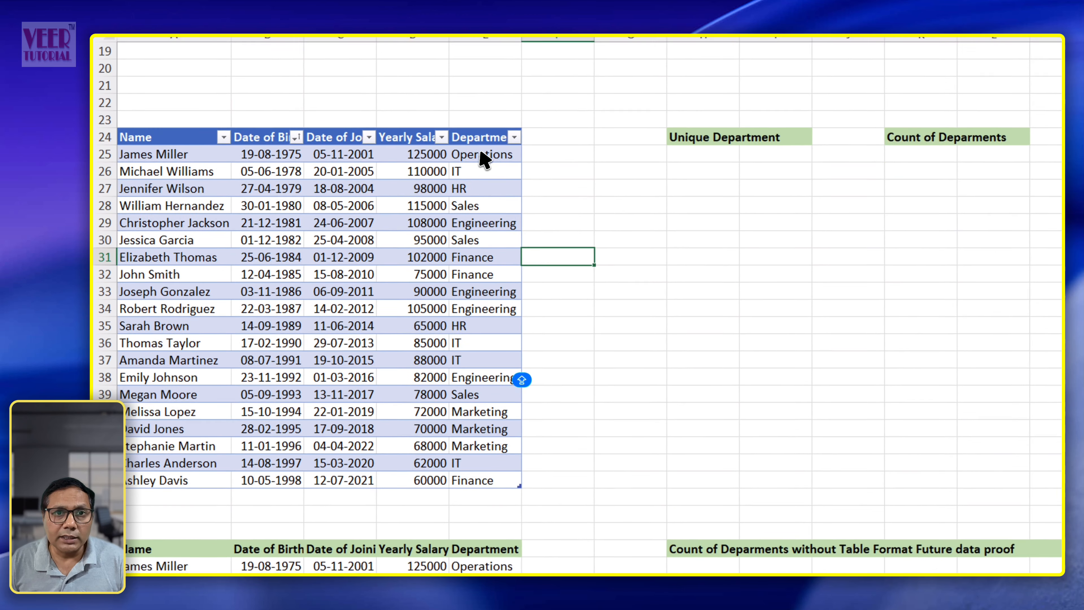
click(397, 177)
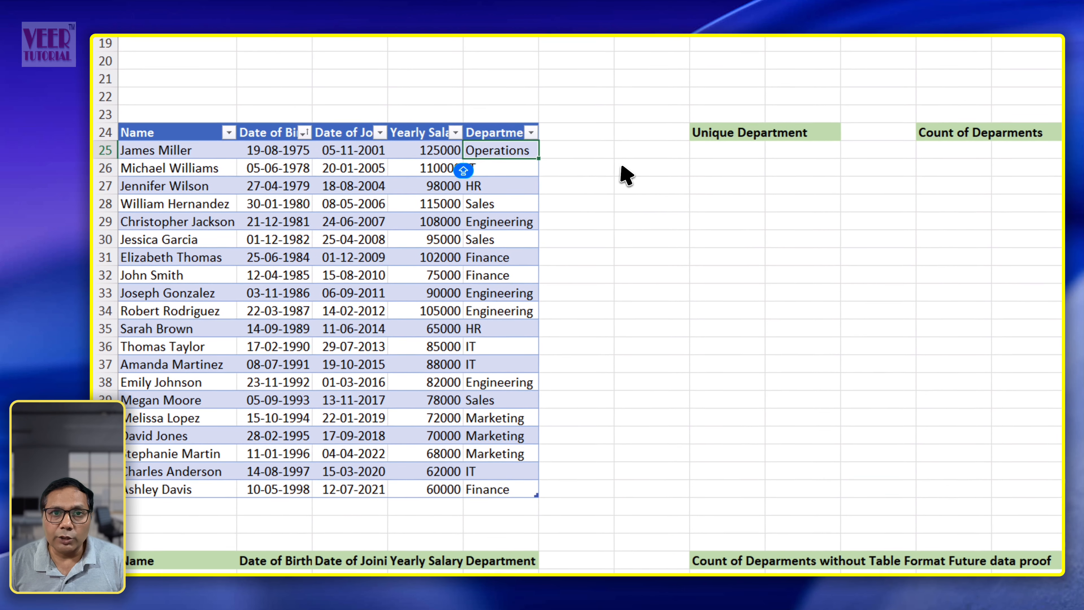
click(627, 279)
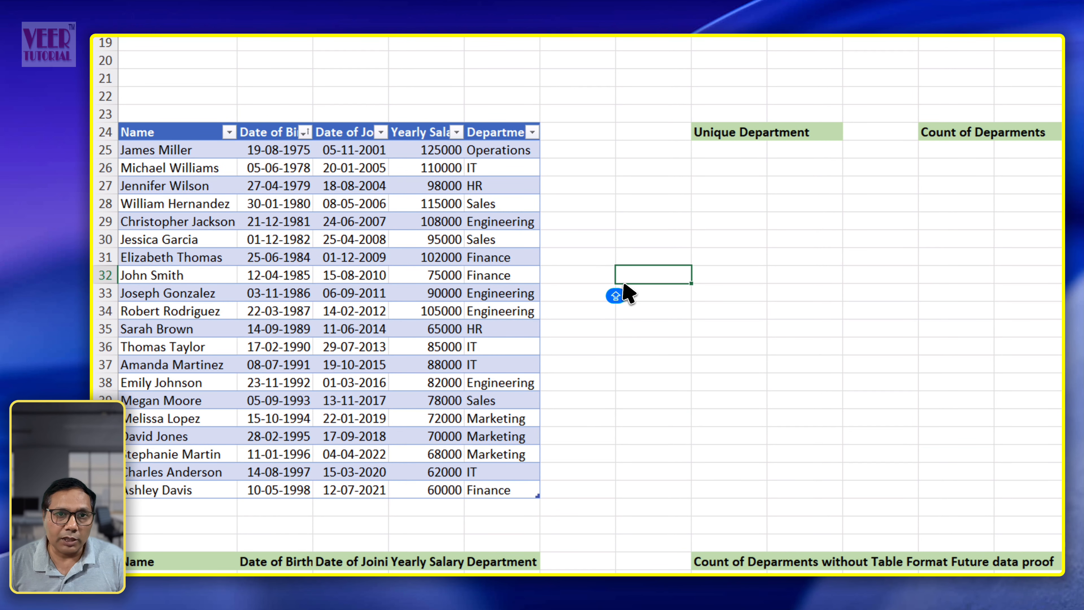
click(476, 170)
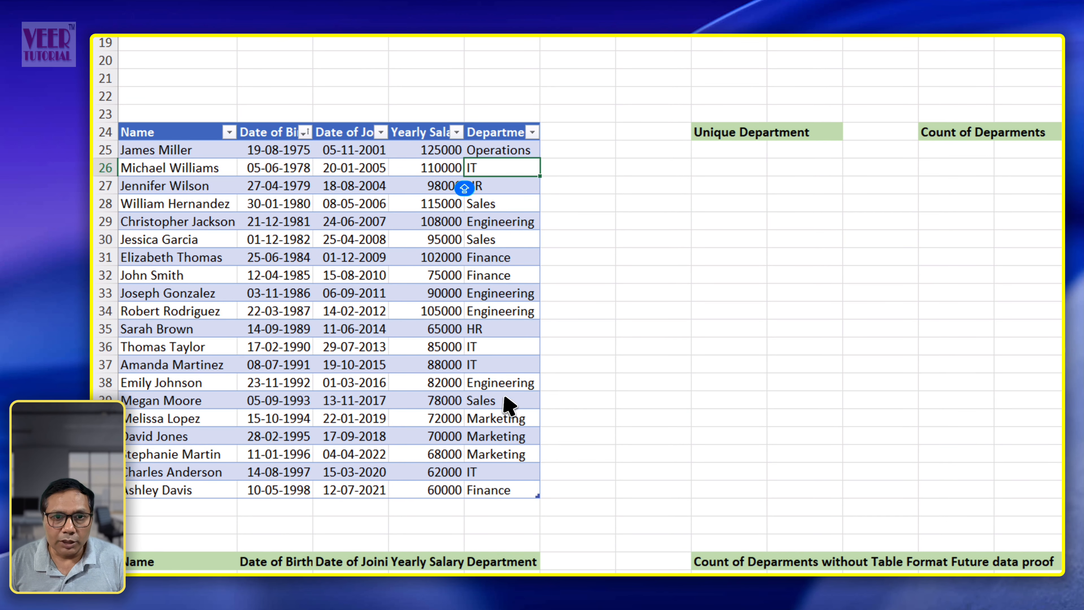
click(640, 328)
click(529, 154)
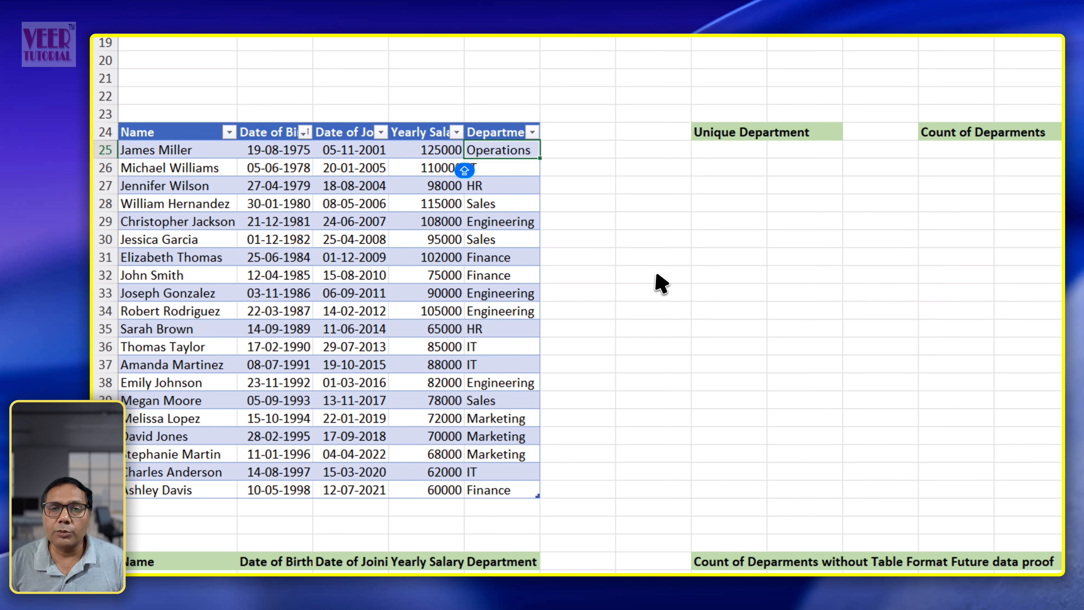
click(657, 258)
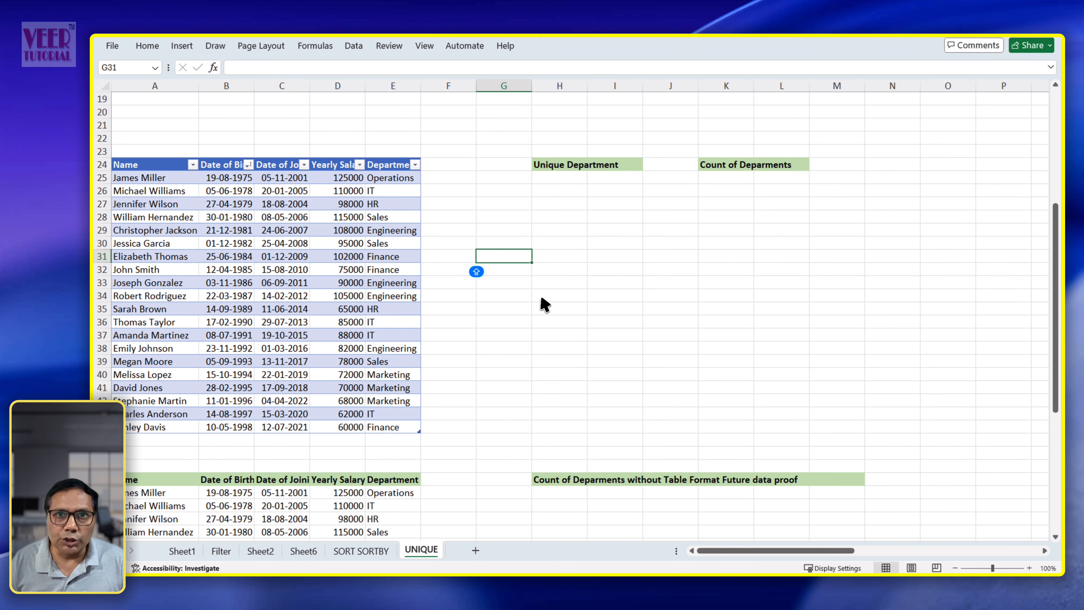
scroll(542, 304, up, 6)
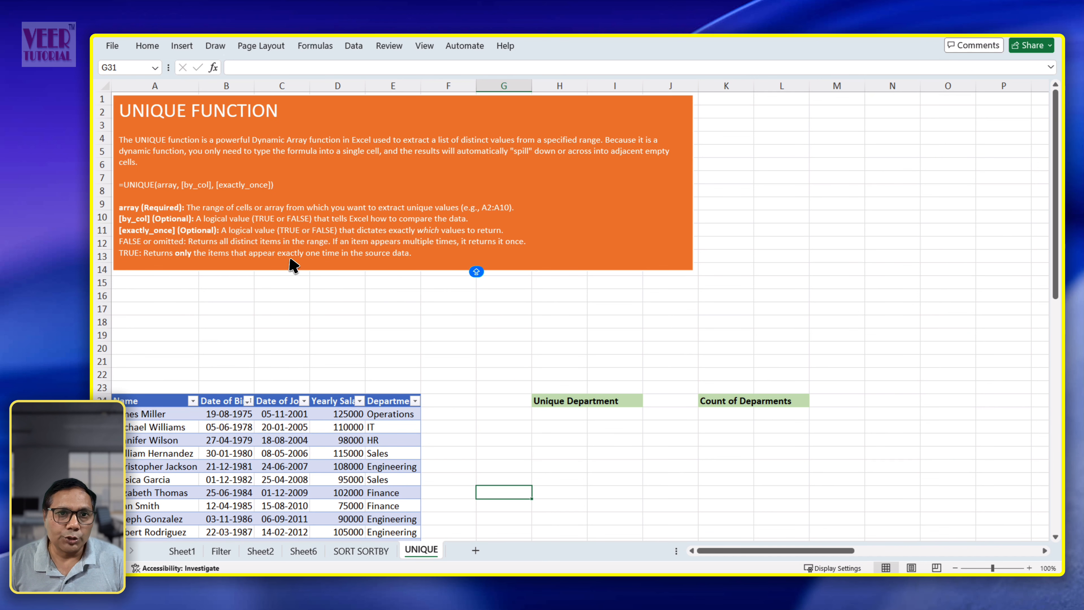
scroll(523, 313, down, 3)
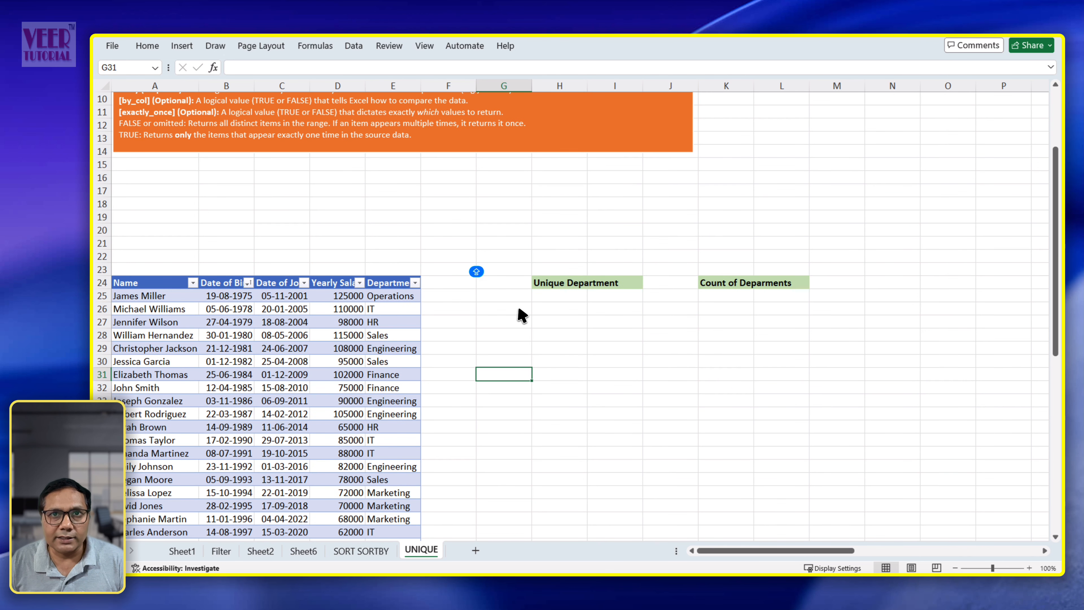
scroll(564, 363, down, 5)
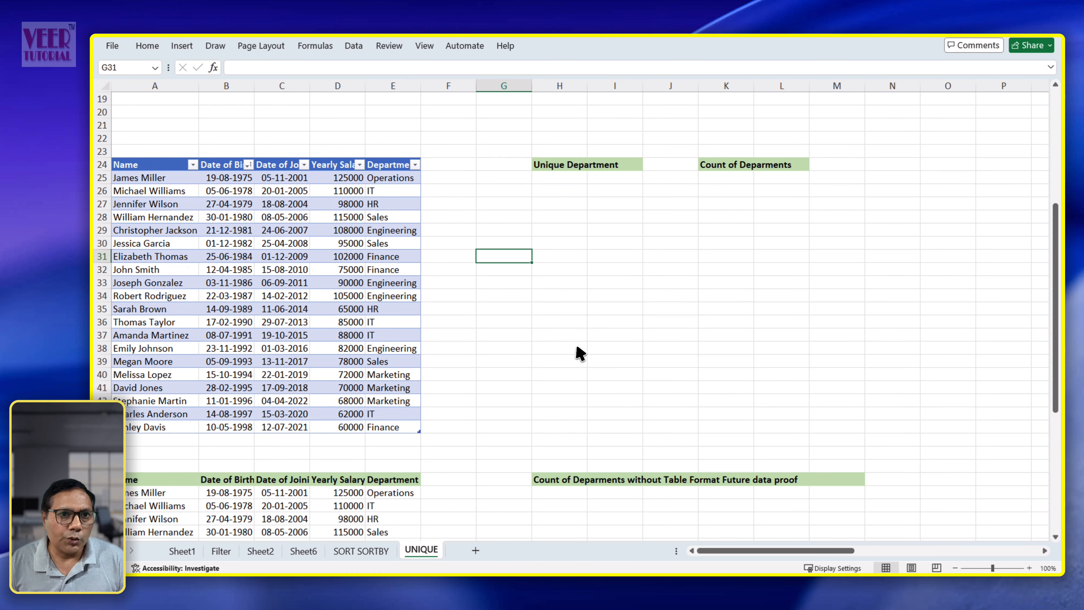
scroll(358, 235, up, 1)
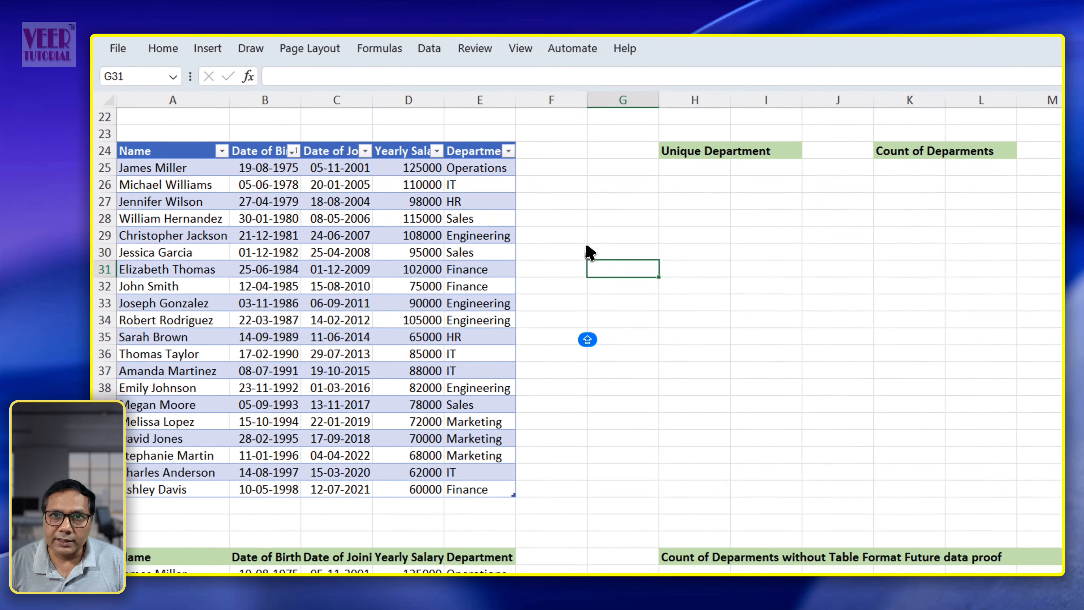
Look at the table design settings of the upper employee table
click(509, 206)
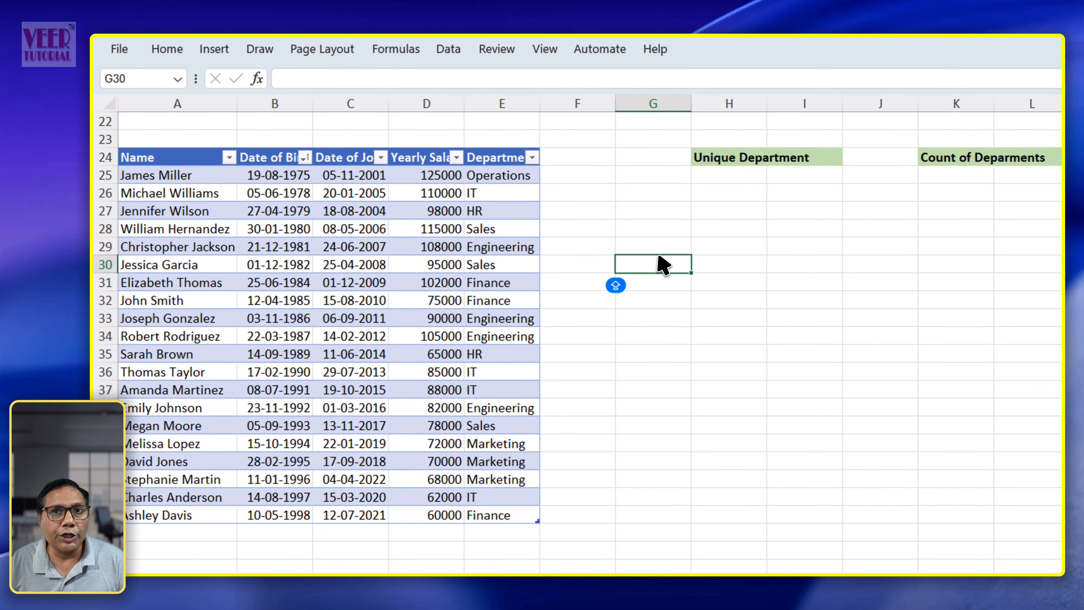
click(509, 197)
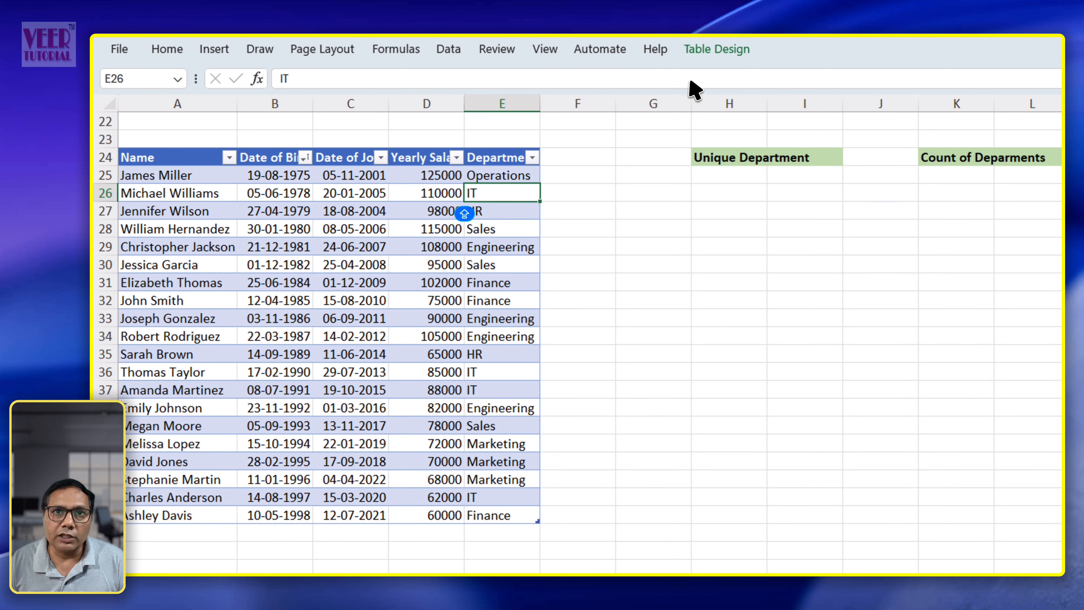
click(717, 50)
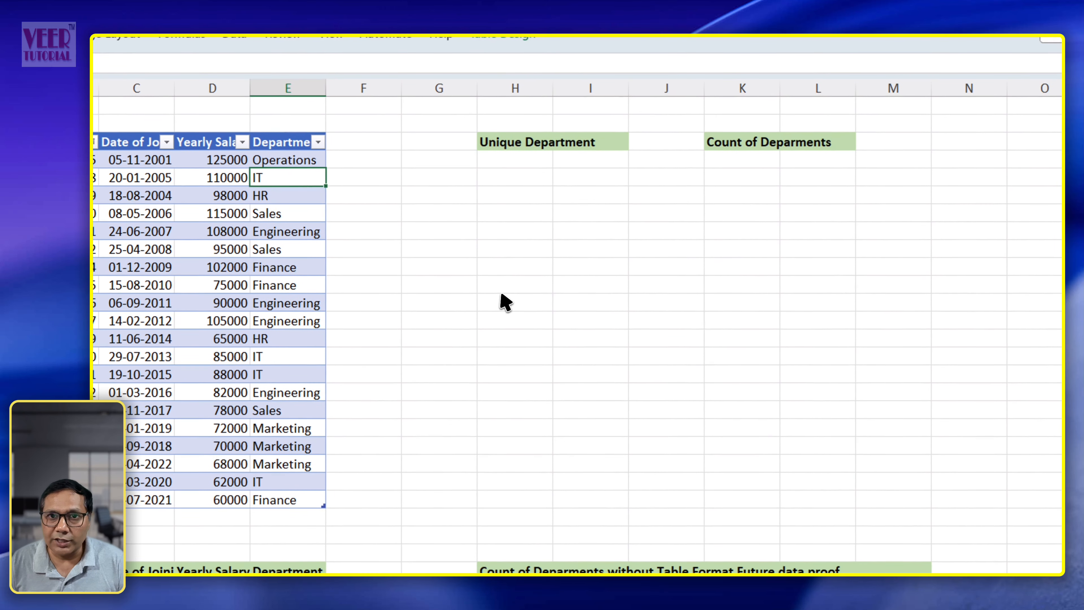
click(729, 301)
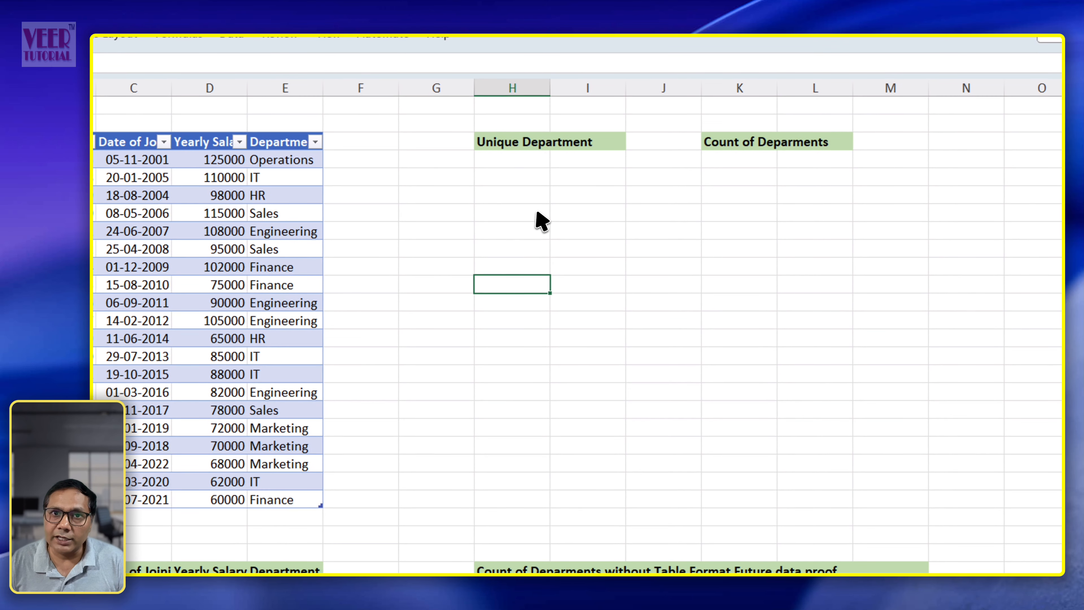
In H25 under Unique Department, list the distinct departments with =UNIQUE(TabEmp1[Department])
click(525, 165)
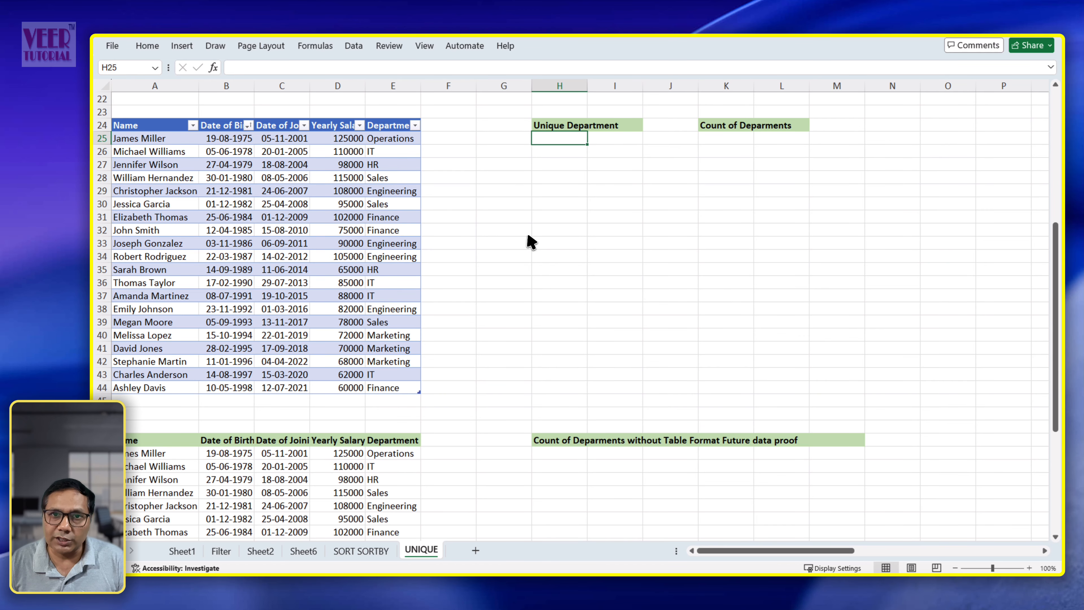
text(=uni)
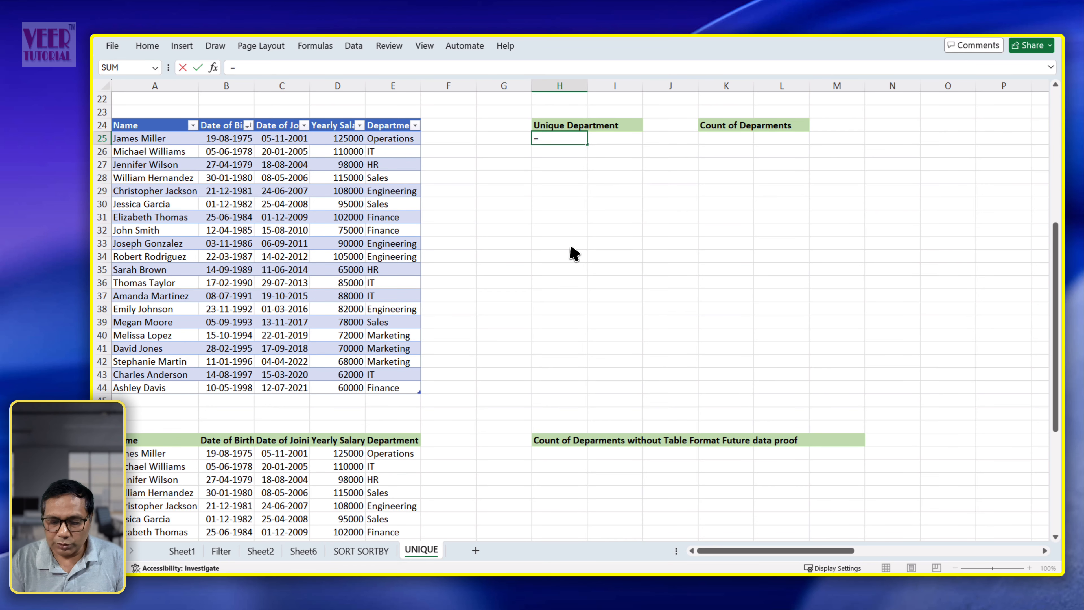
key(Down)
key(Down)
key(Tab)
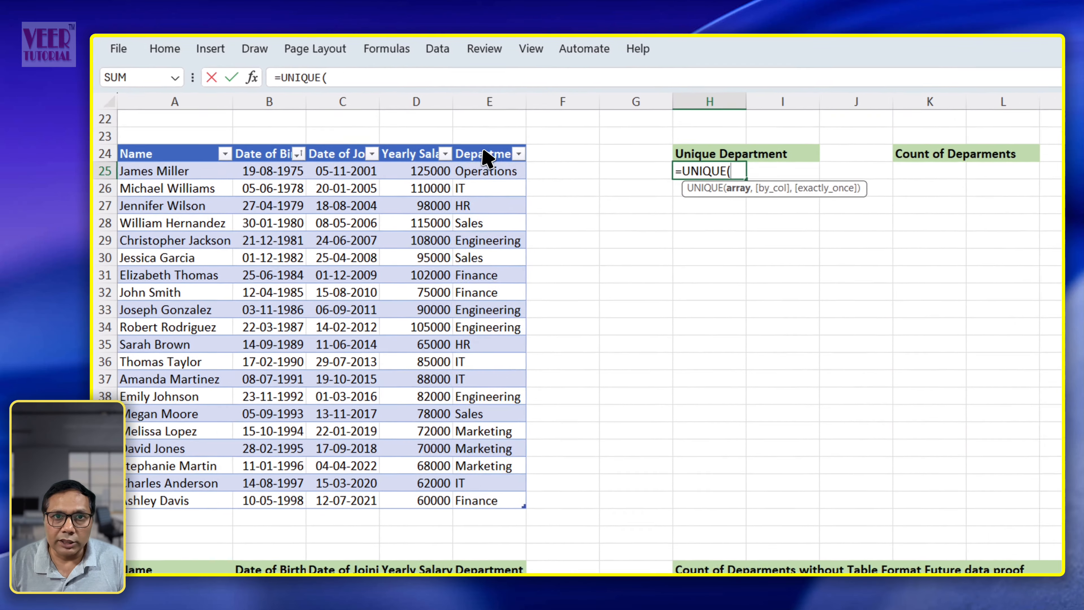
click(389, 125)
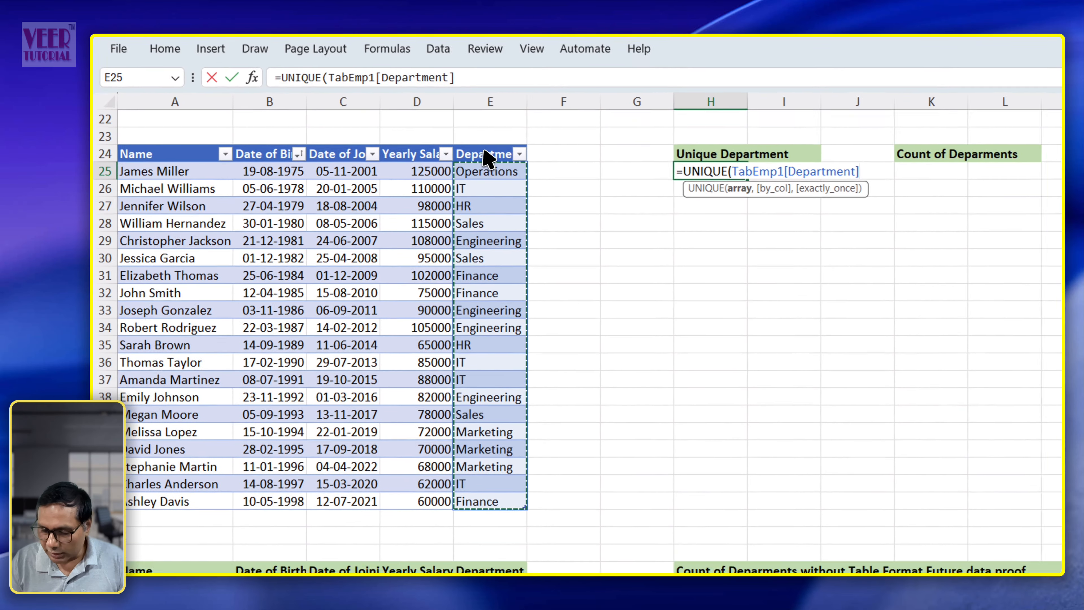
key(Return)
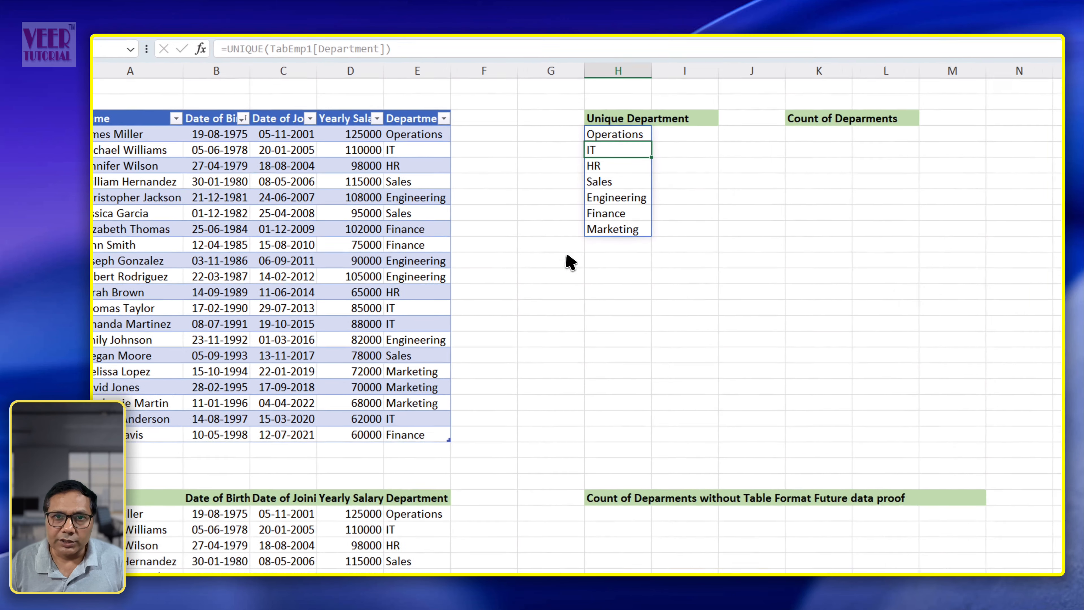
click(619, 324)
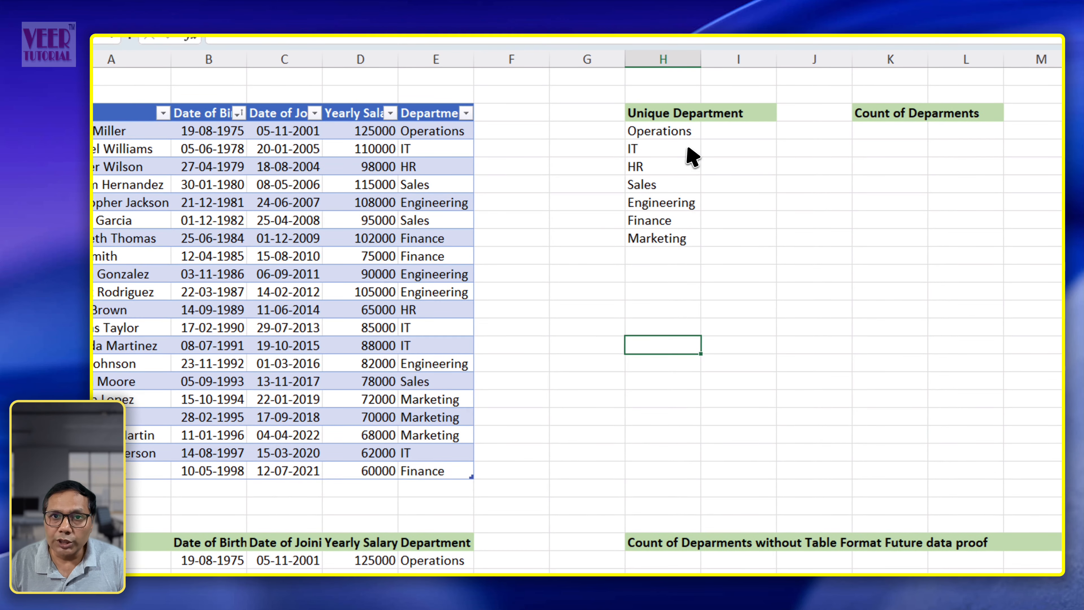
click(591, 234)
drag(503, 131, 448, 468)
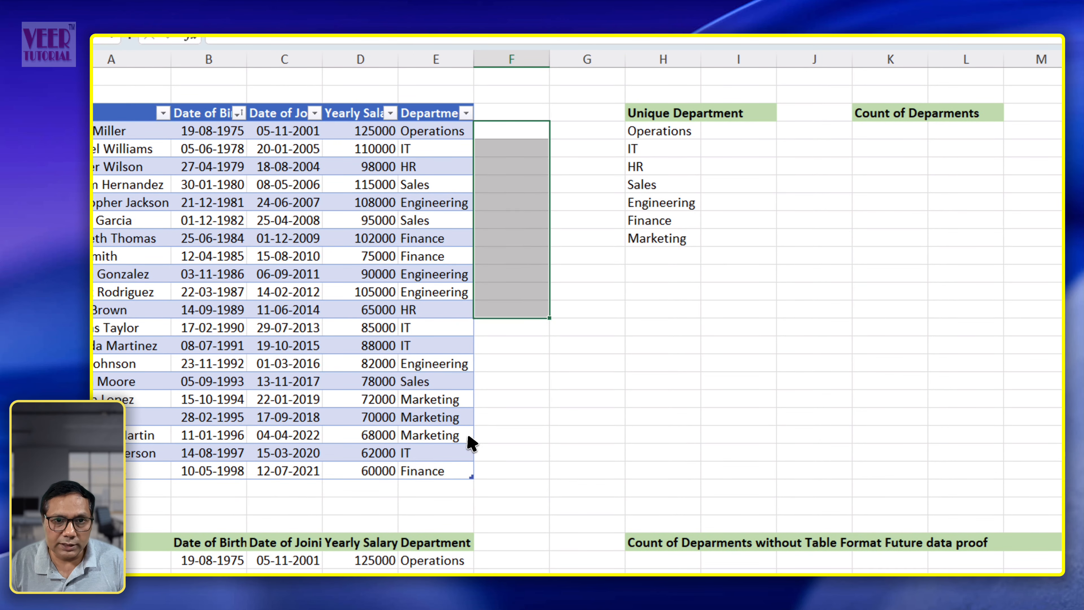
click(681, 116)
click(606, 223)
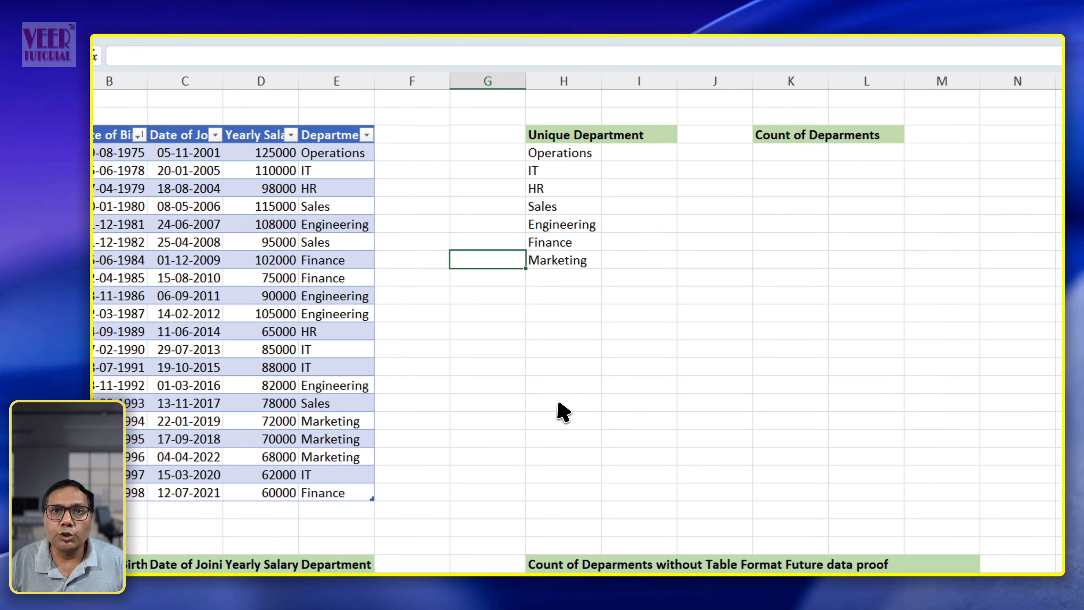
click(657, 384)
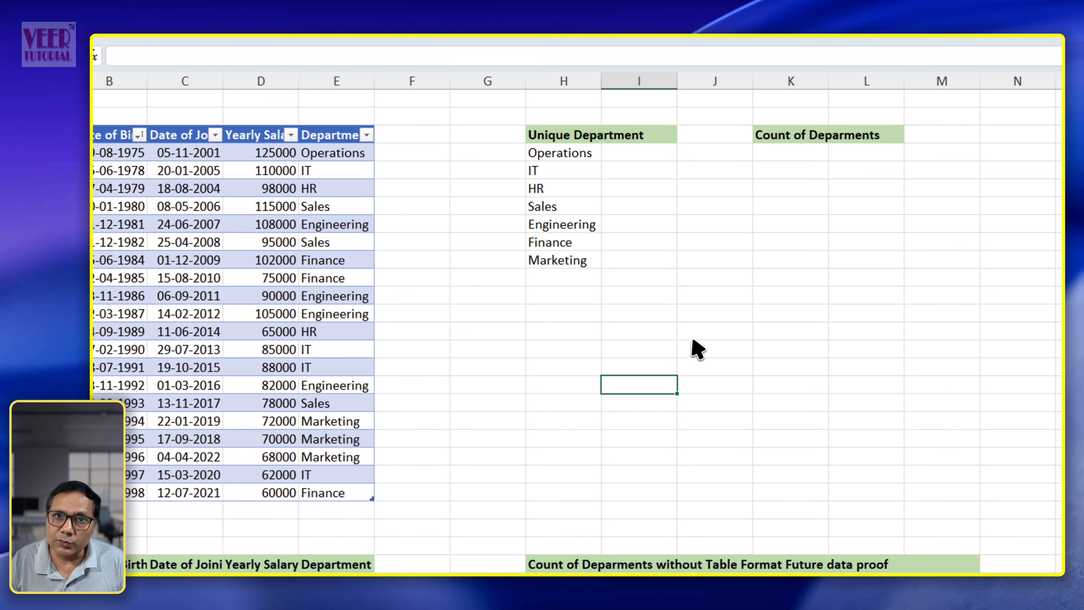
Sort the unique department list by wrapping the H25 formula as =SORT(UNIQUE(TabEmp1[Department]))
click(559, 153)
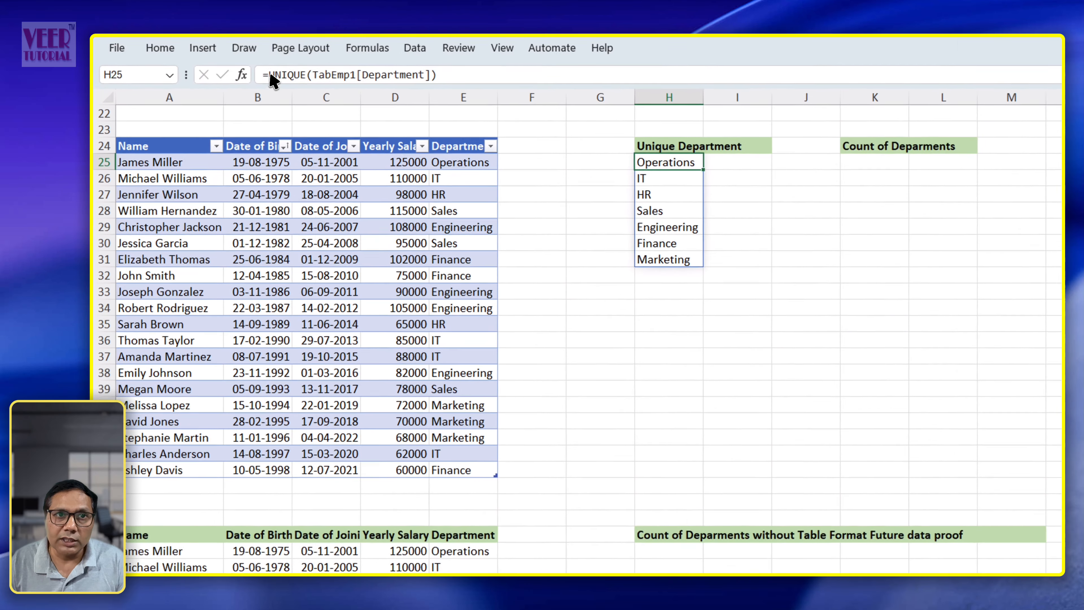
click(233, 67)
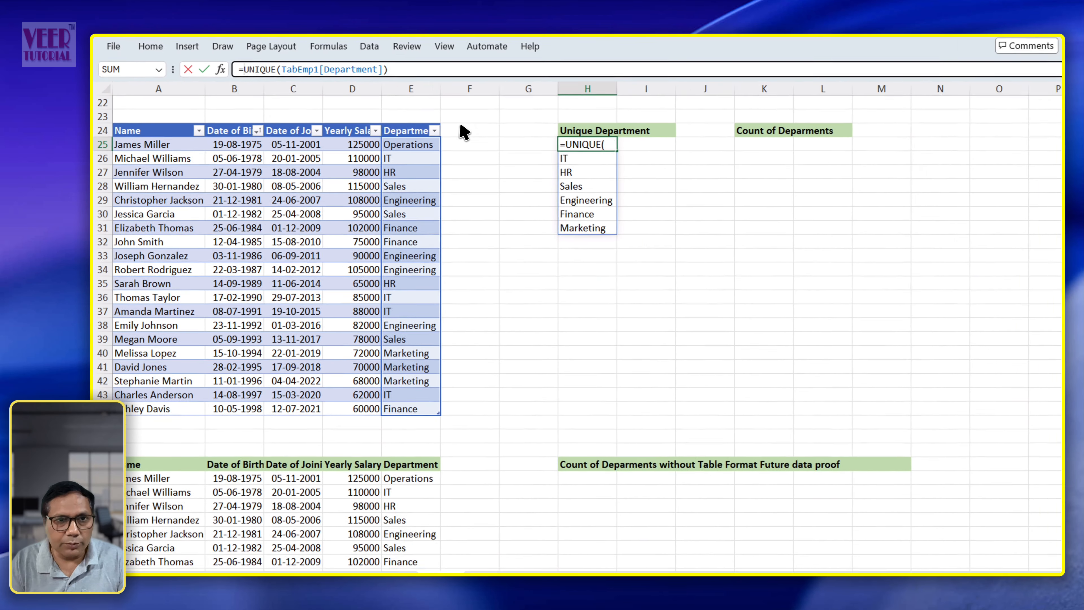
text(sort)
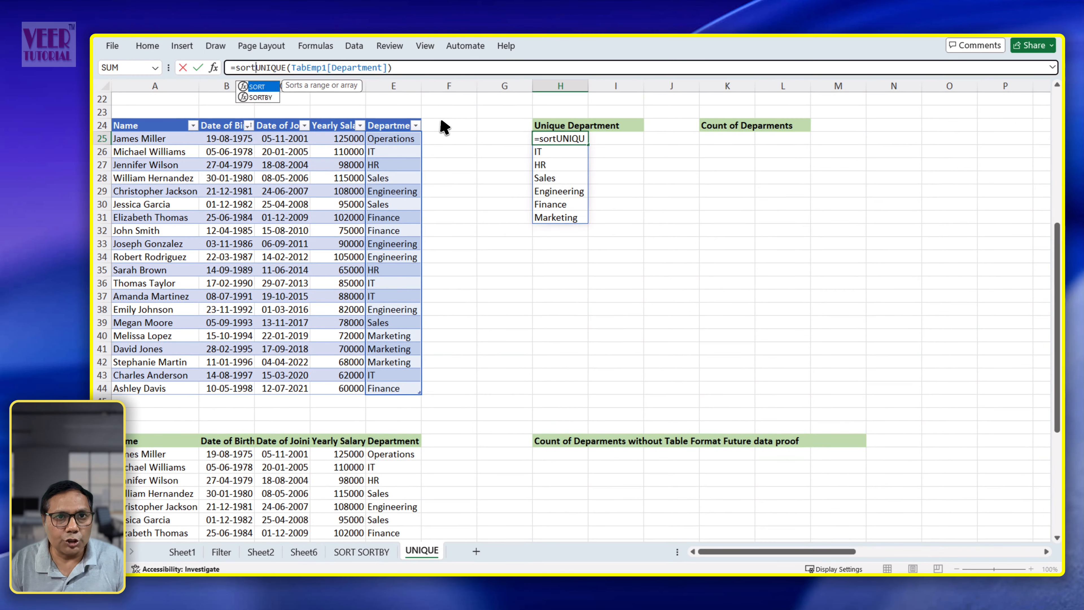
key(Tab)
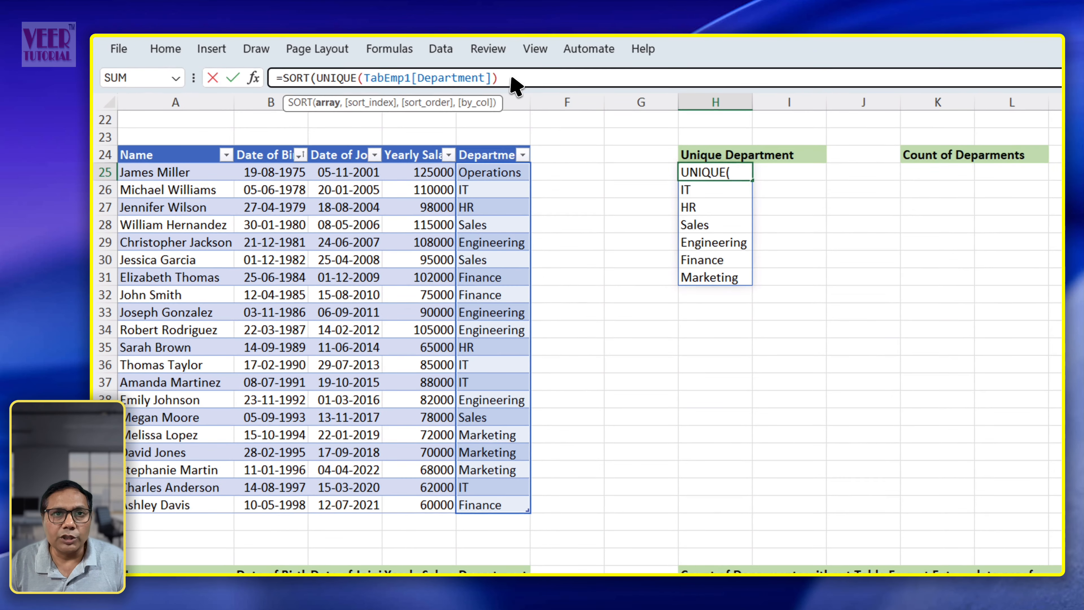
click(512, 79)
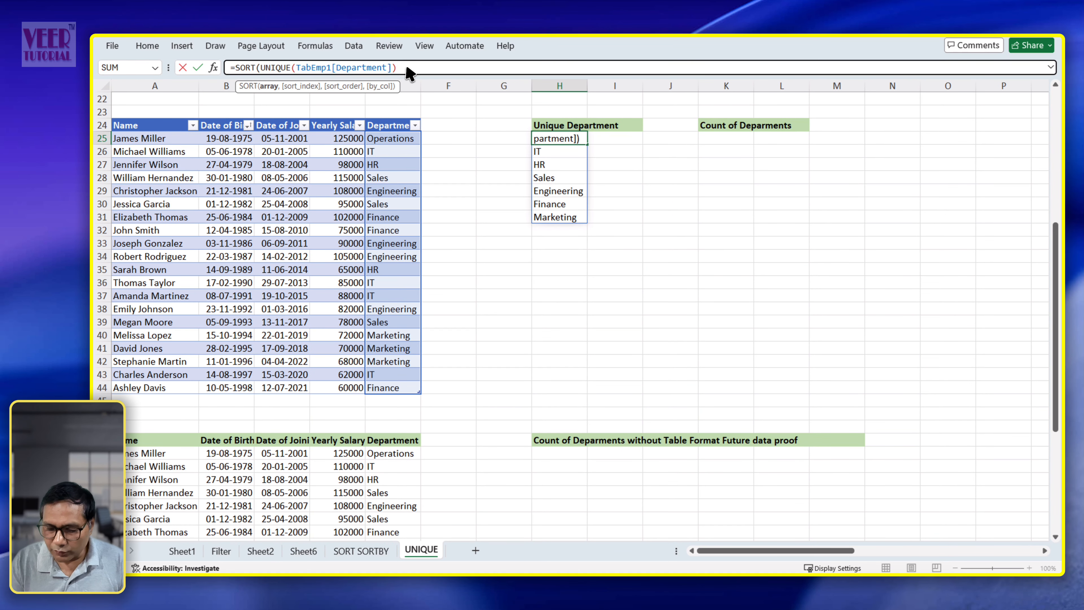
text()))
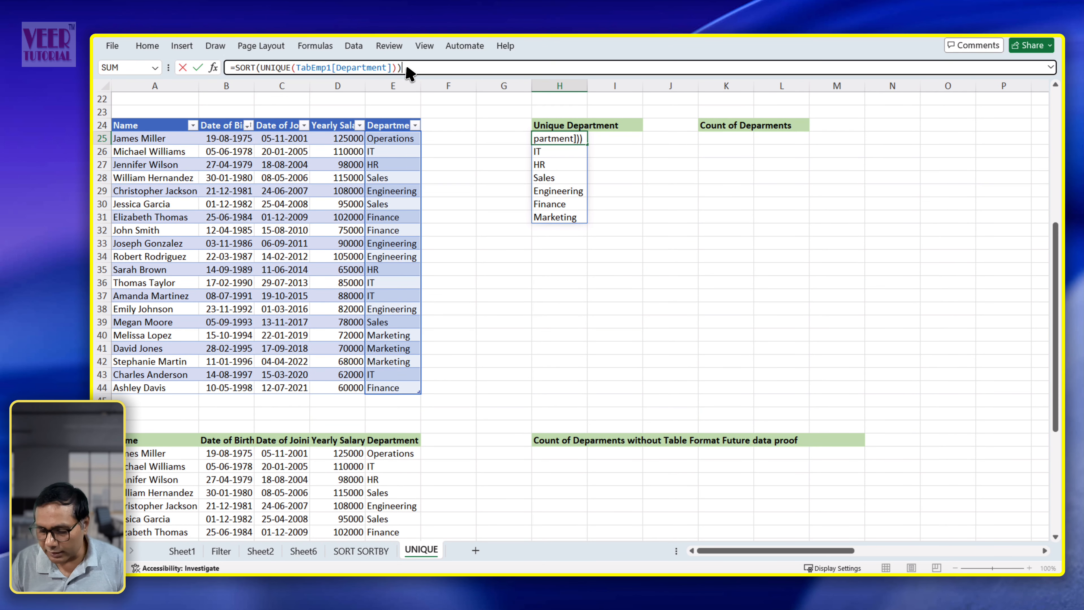
key(Return)
click(507, 298)
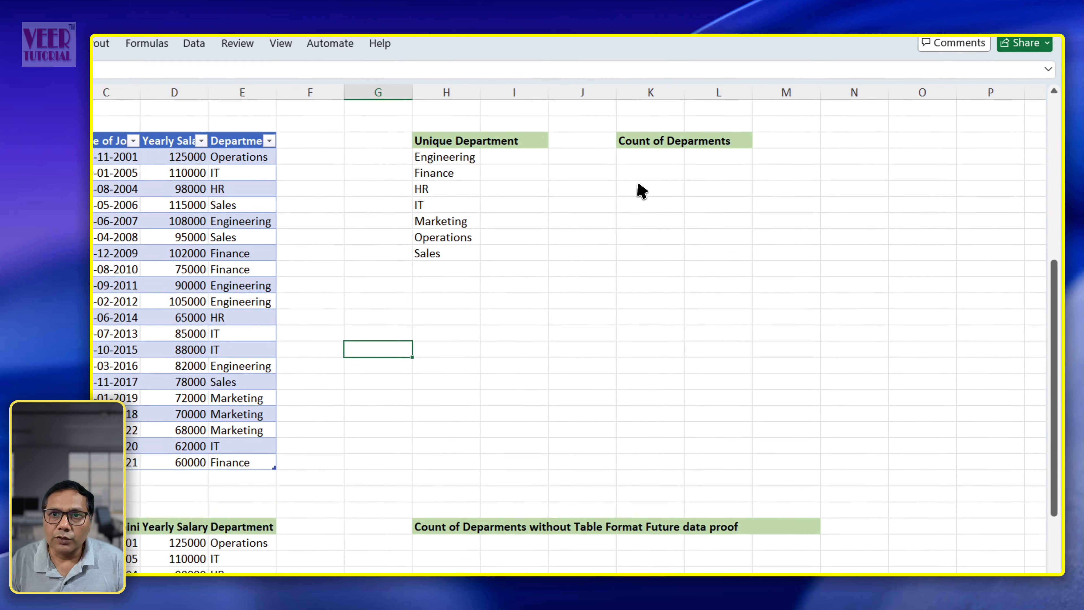
In K25 under Count of Deparments, count the spilled unique department list with =COUNTA(H25#)
click(721, 138)
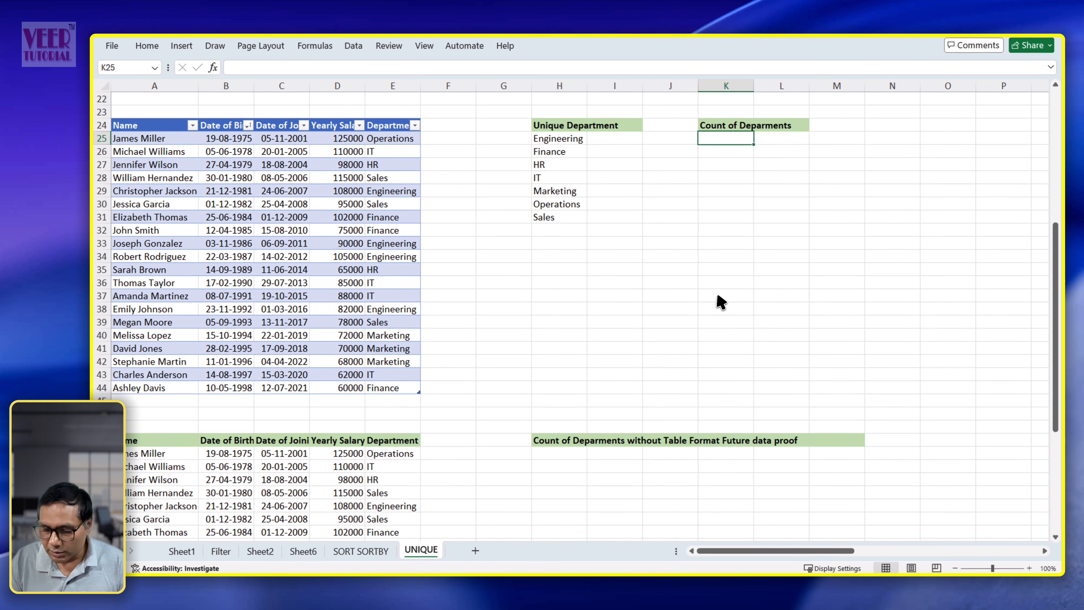
text(=coun)
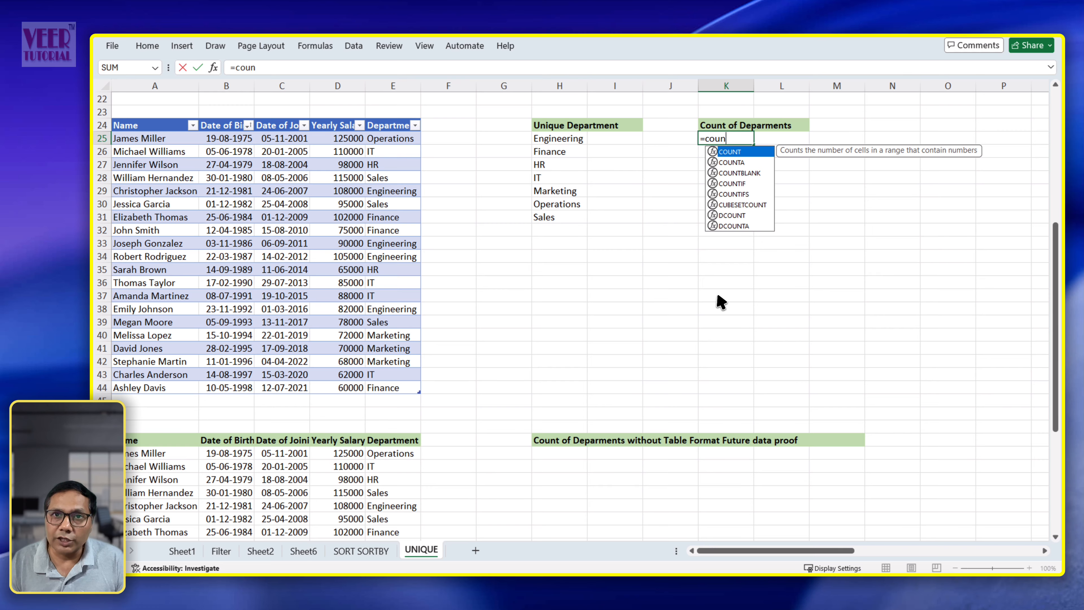
key(Down)
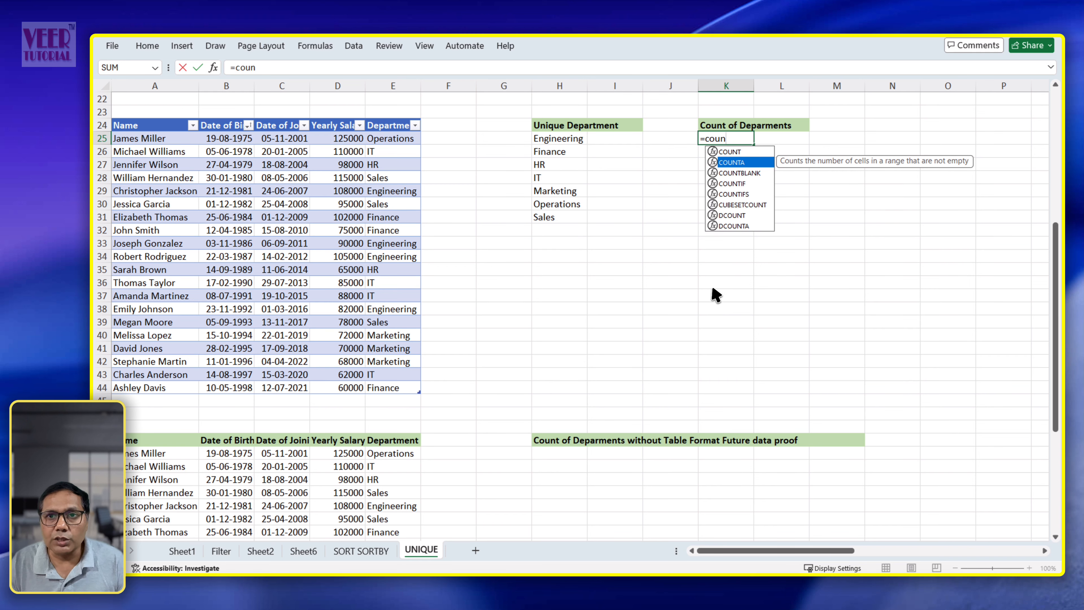
key(Tab)
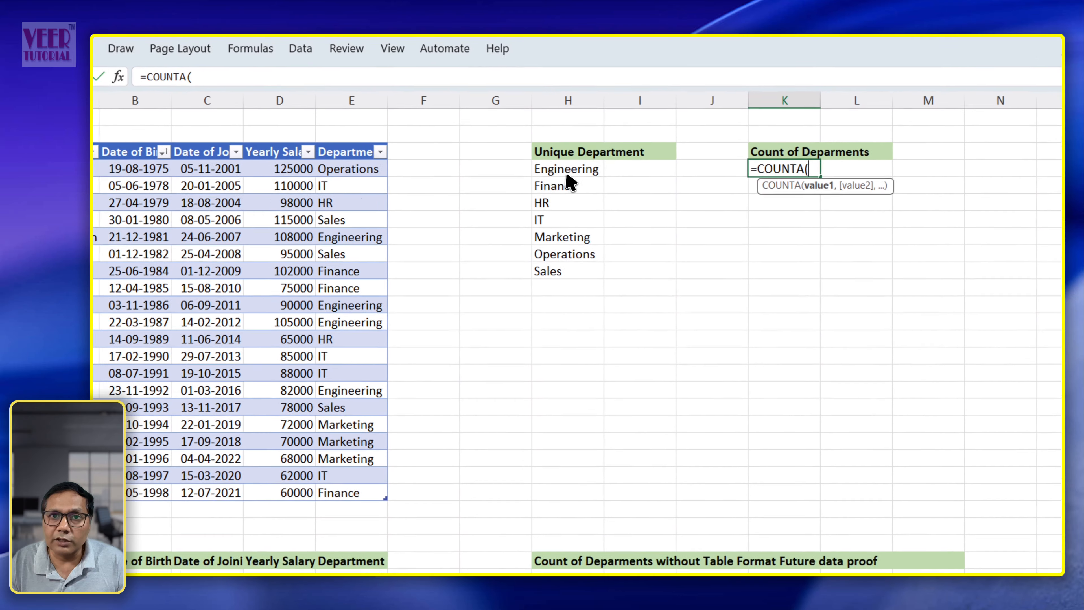
click(551, 140)
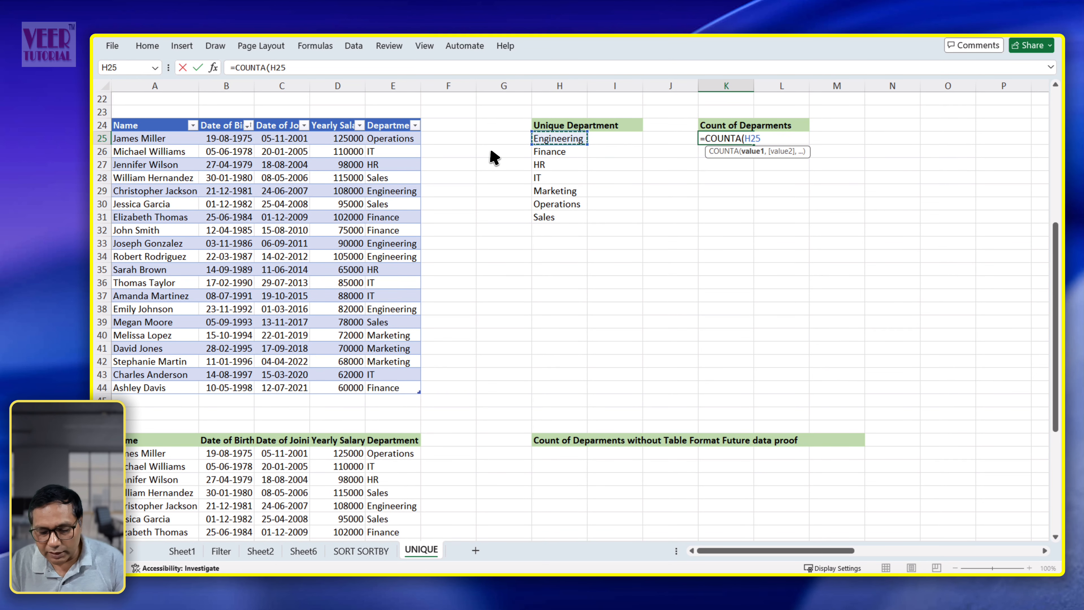
text(#)
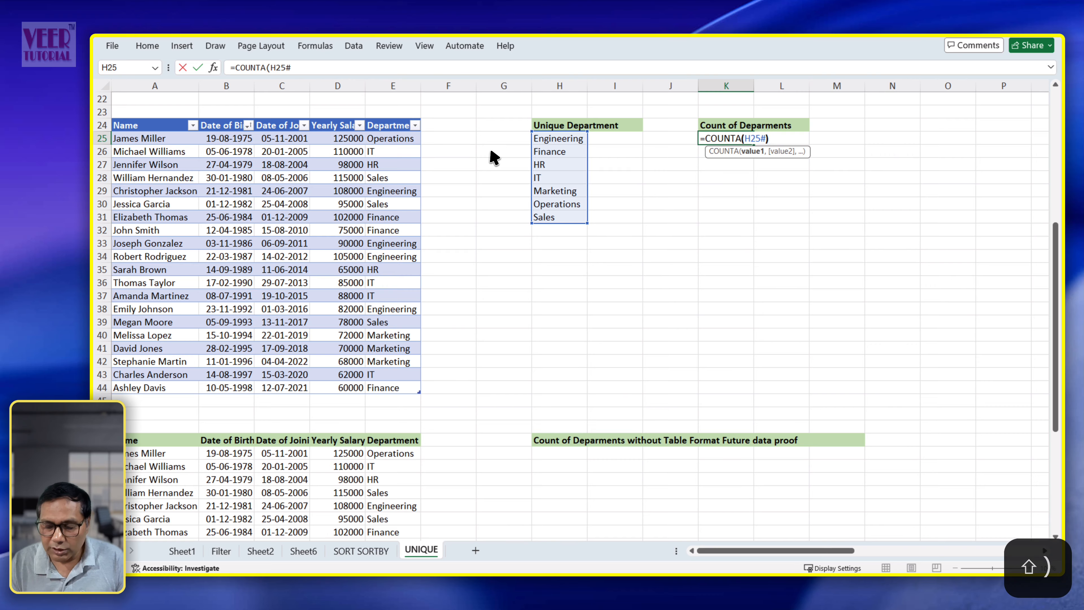
text())
key(Return)
key(Up)
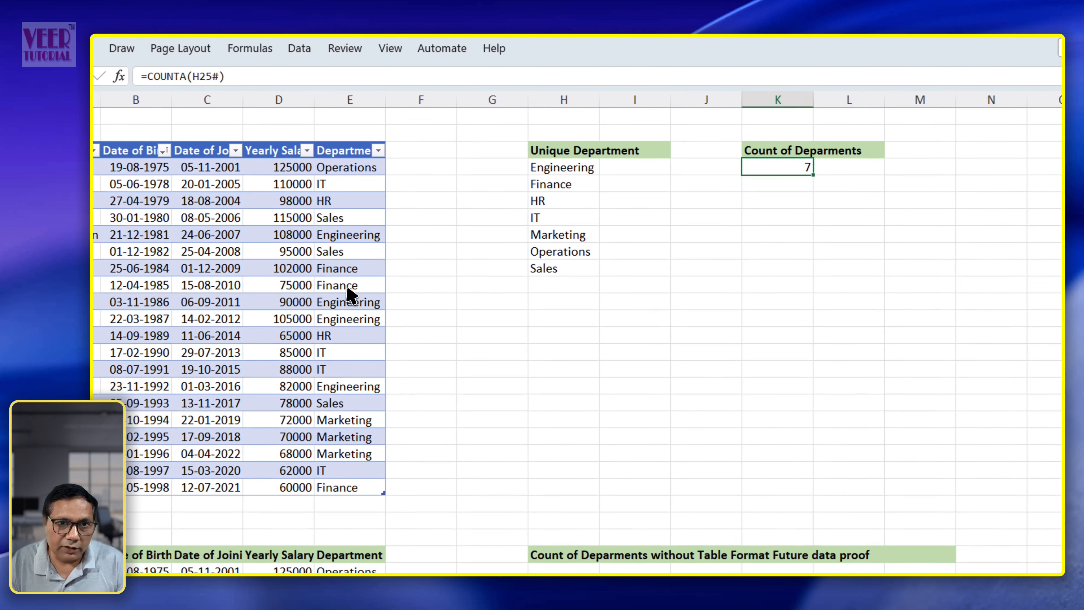
Change the department in E32 of the employee table to admin and check the unique department count
click(393, 230)
text(admin)
key(Return)
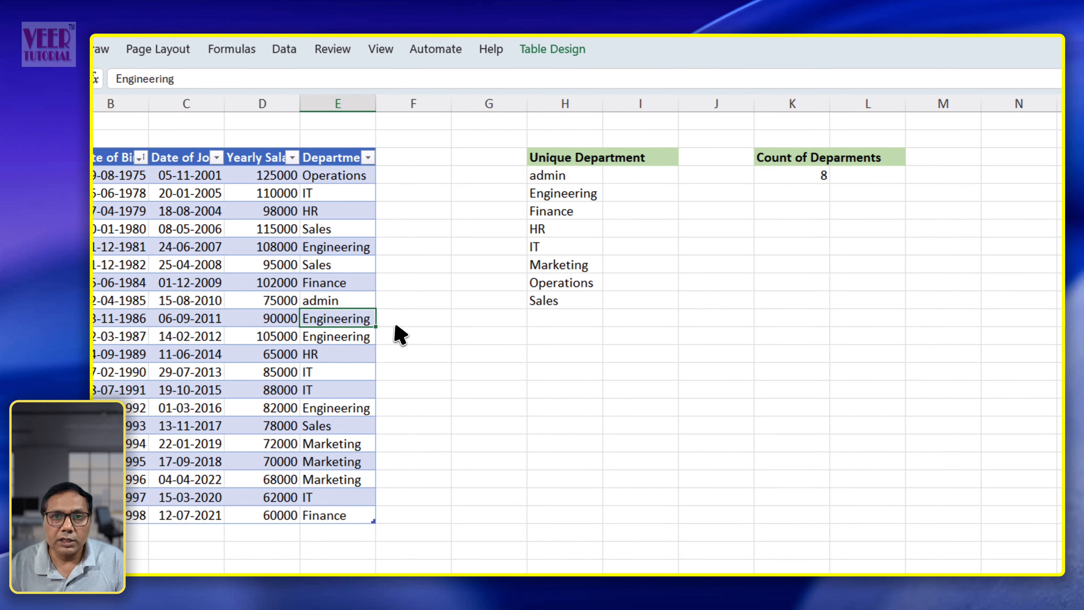
click(811, 178)
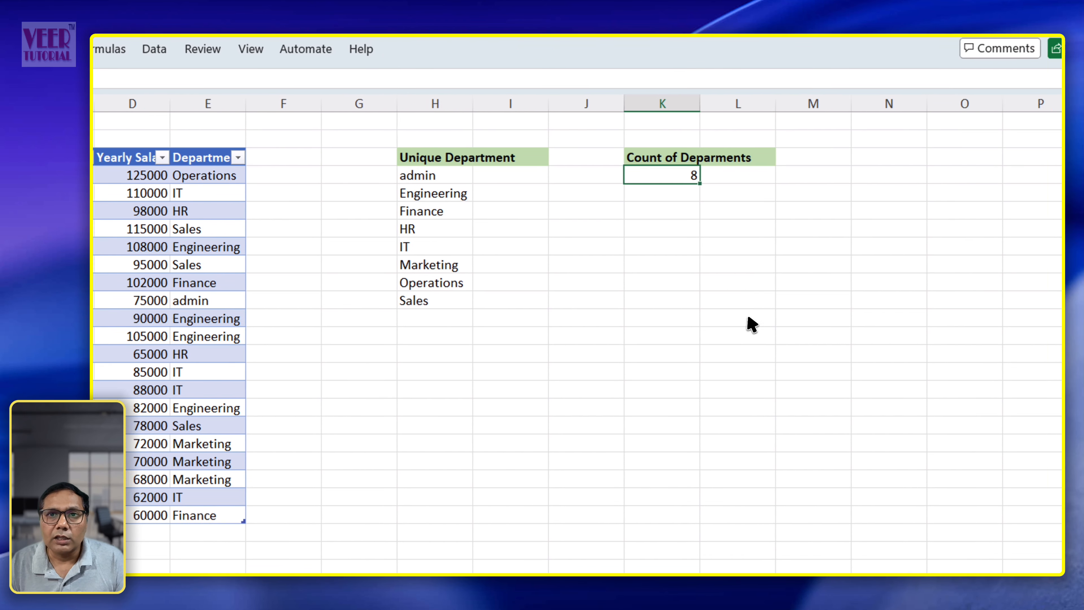
click(760, 371)
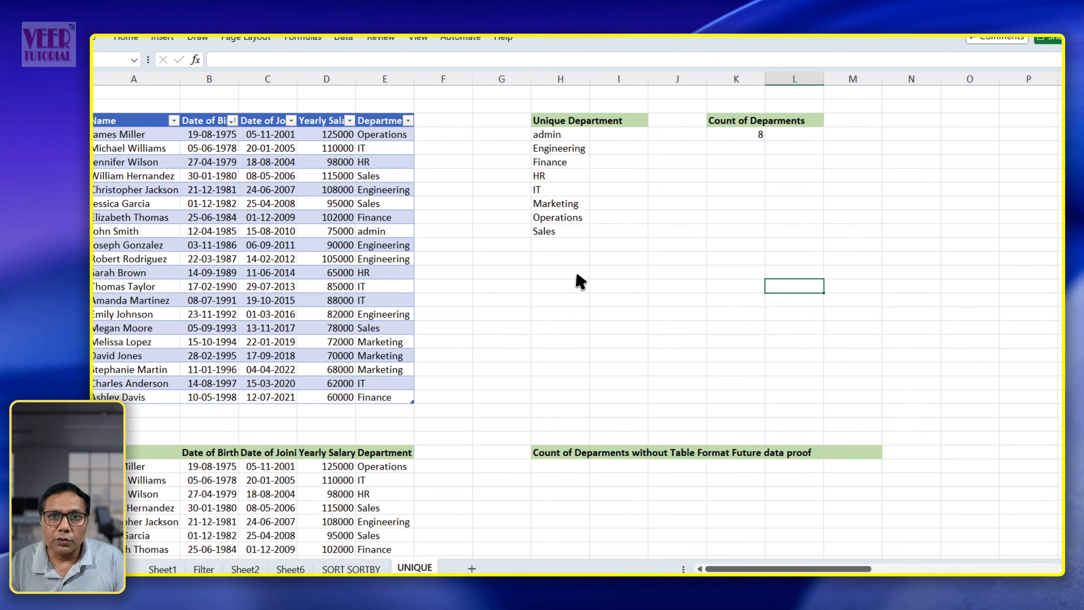
In H34, lay out the whole employee table horizontally with =TRANSPOSE(TabEmp1[#All]) and look over the transposed rows
click(560, 257)
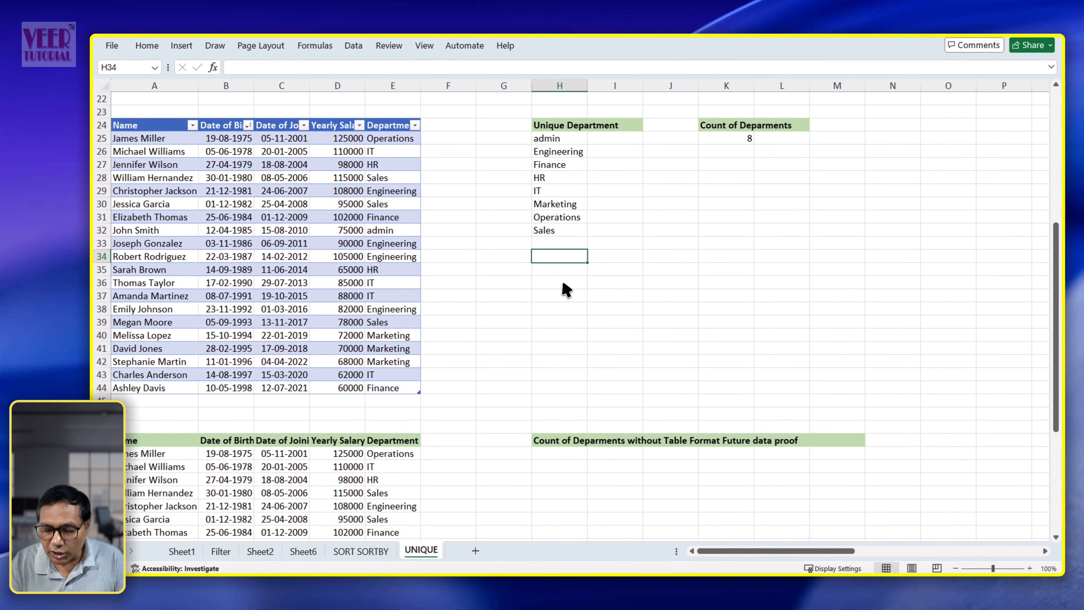
text(=trn)
key(BackSpace)
key(BackSpace)
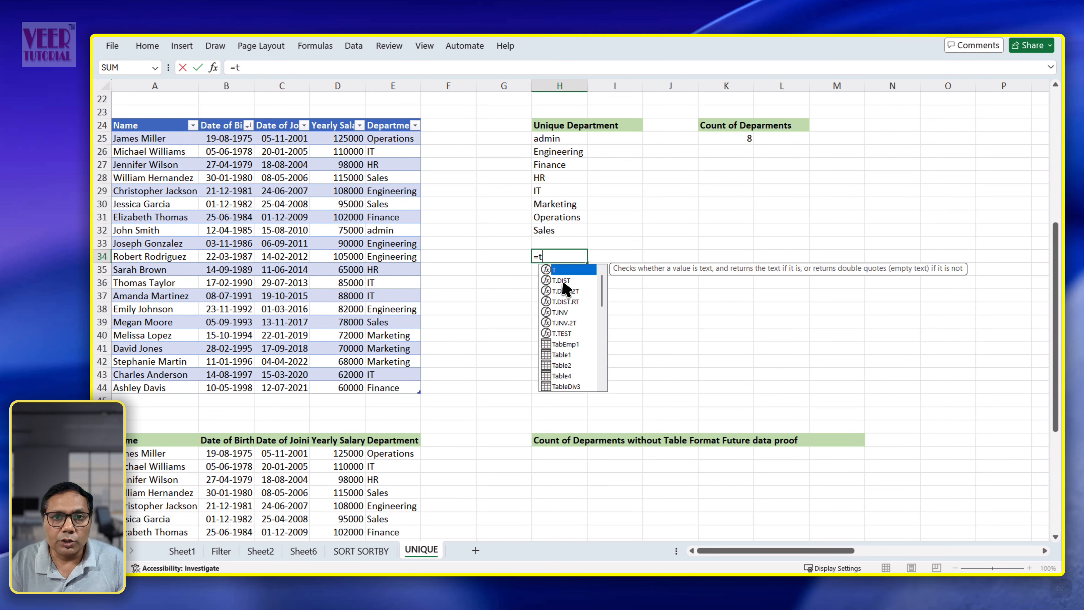
text(an)
key(BackSpace)
key(BackSpace)
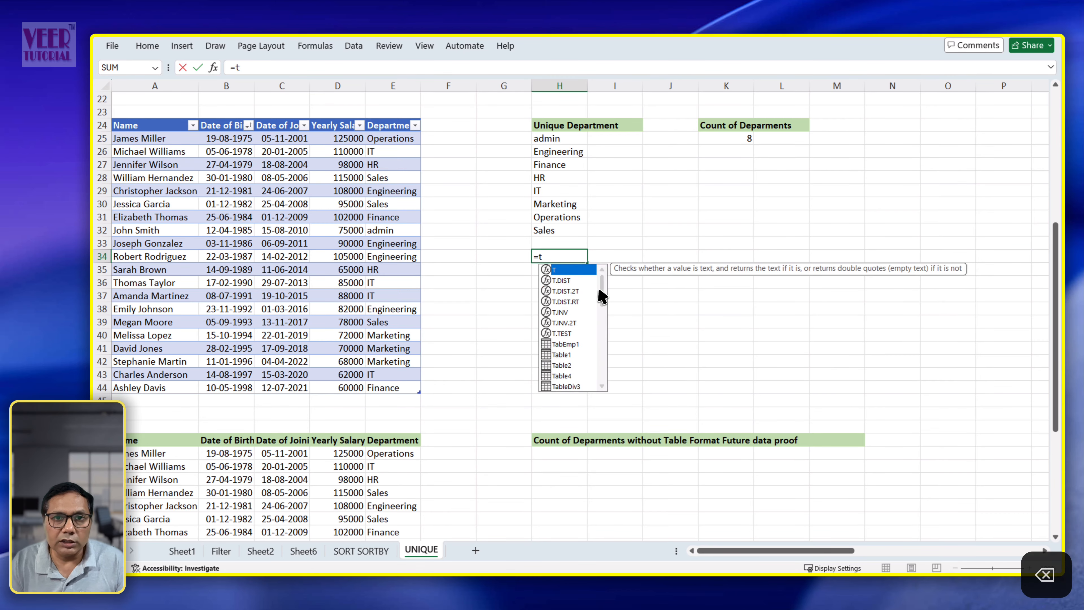
text(ran)
key(Down)
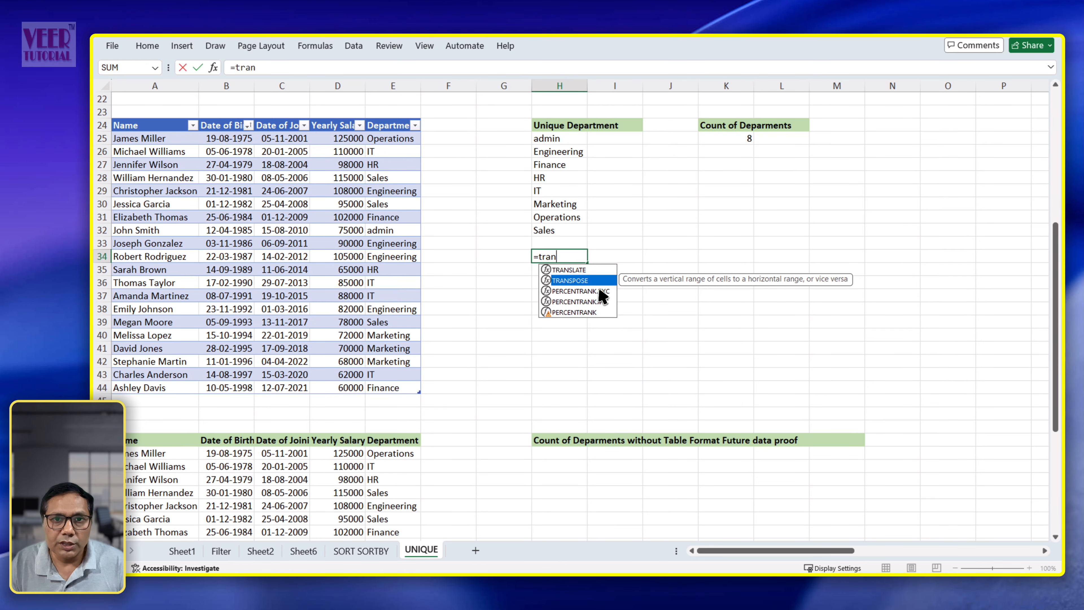
key(Tab)
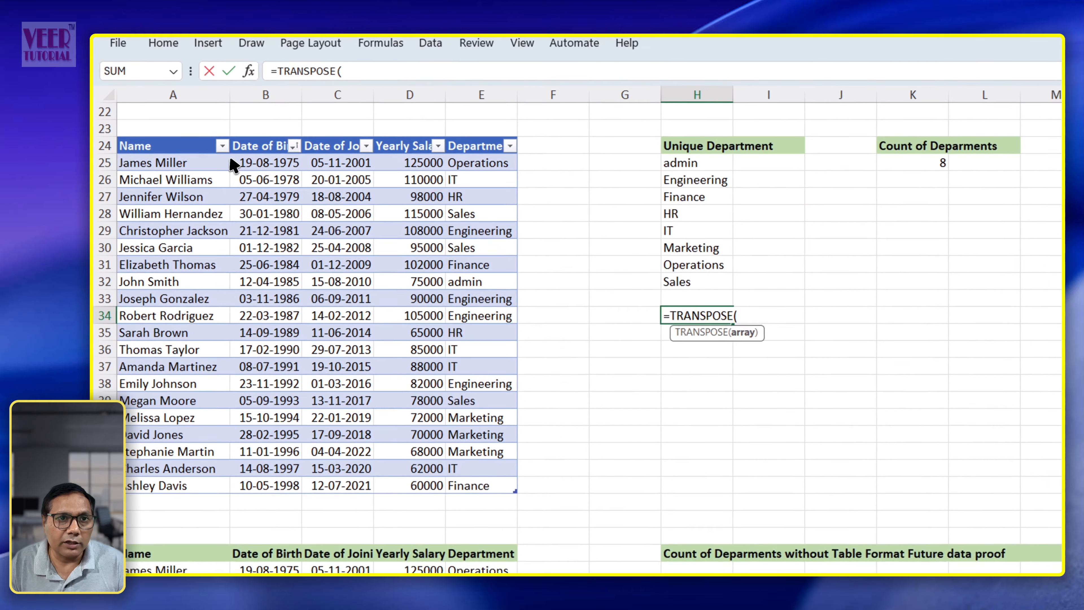
drag(214, 146, 491, 499)
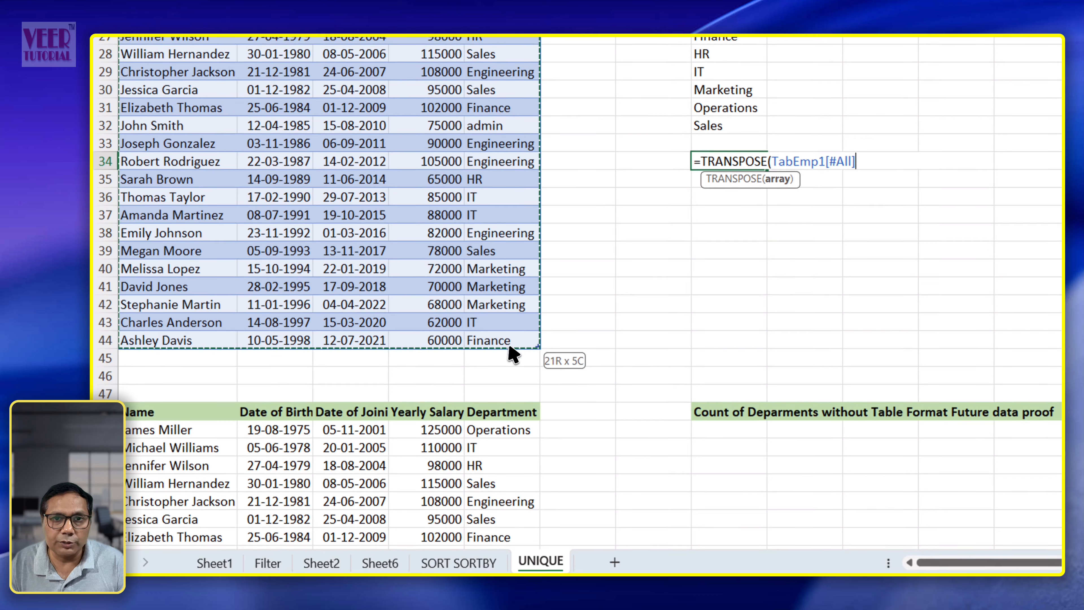
drag(514, 355, 514, 352)
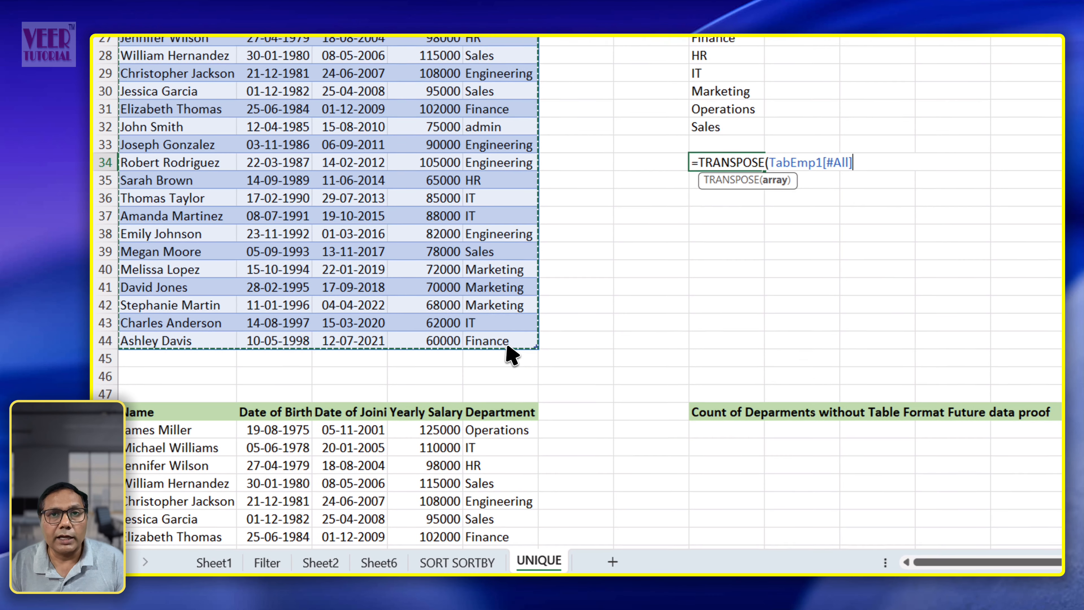
text())
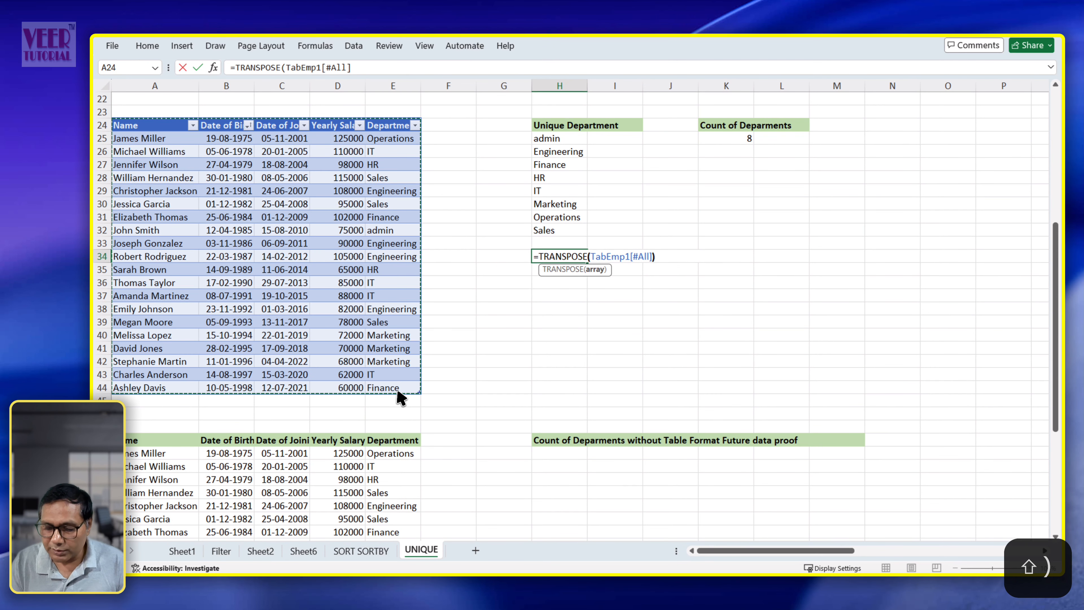
key(Return)
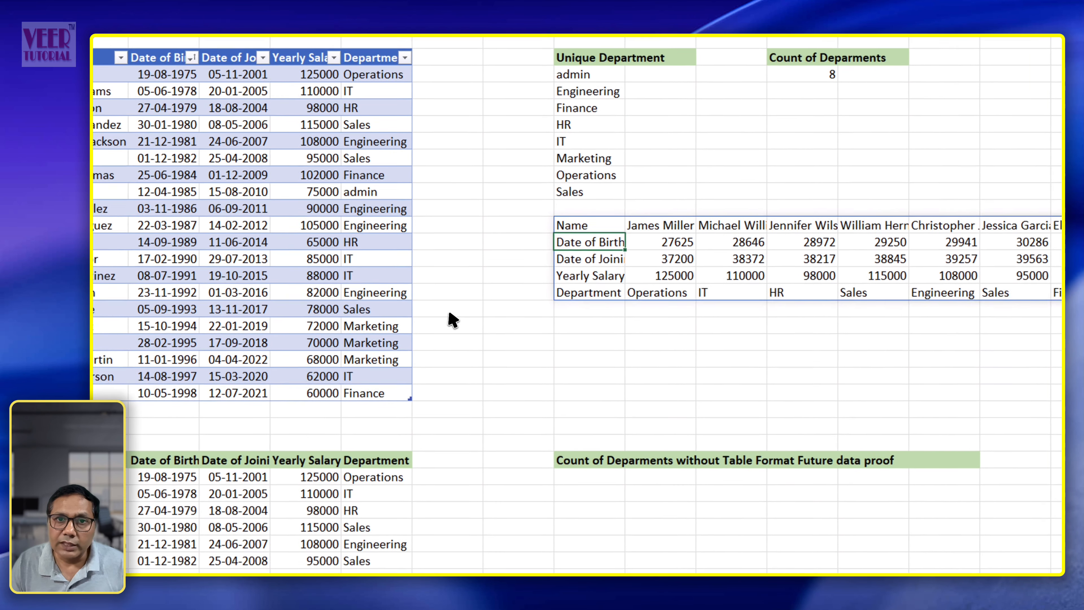
click(448, 308)
drag(591, 217, 592, 299)
click(585, 337)
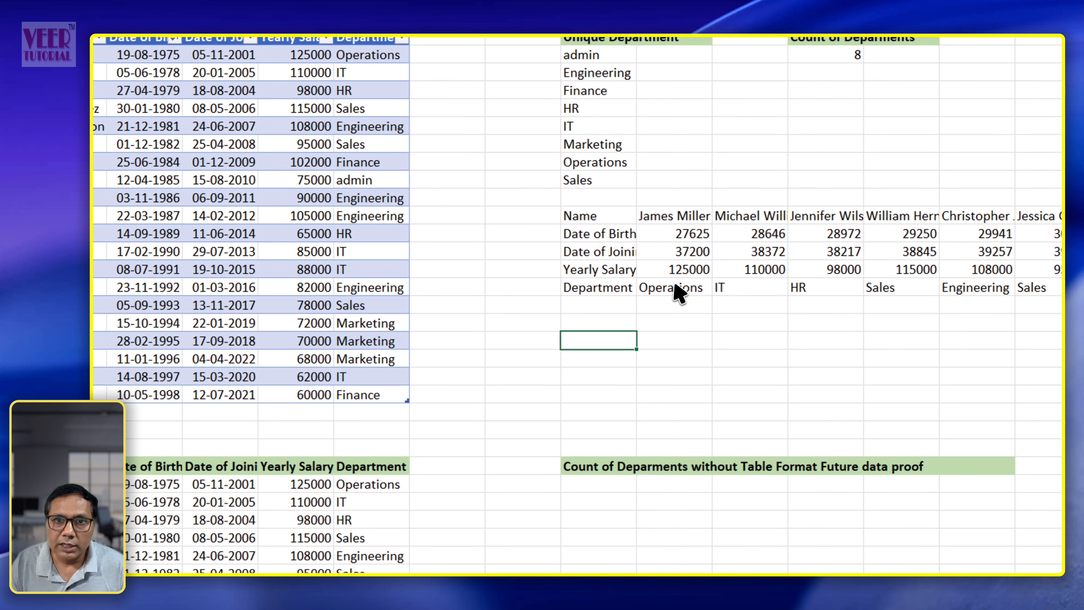
drag(683, 235, 778, 295)
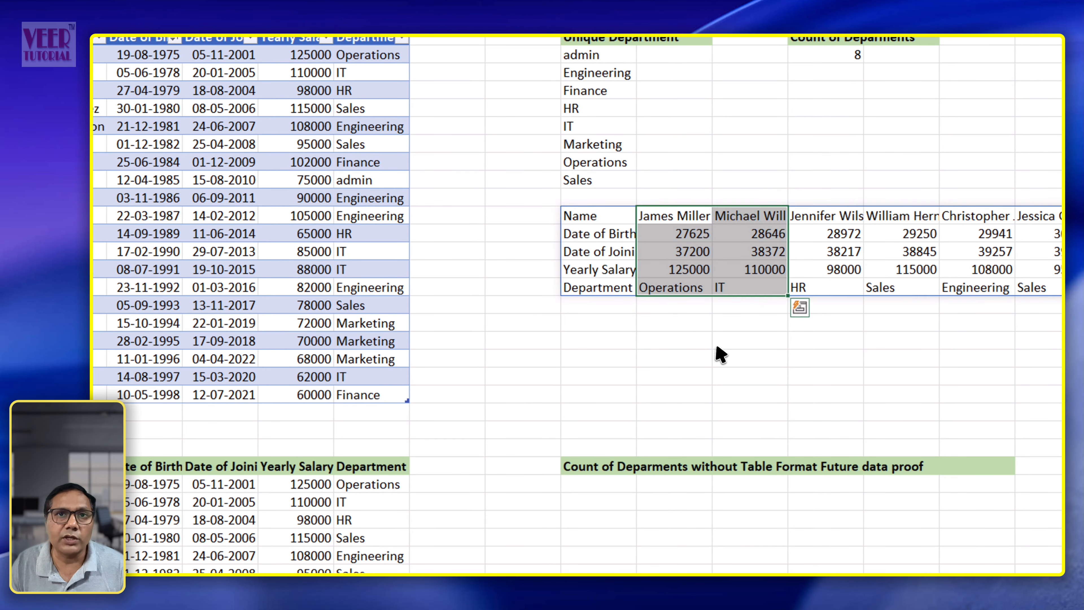
click(691, 374)
In H40, extract the distinct departments from the horizontal Department row with =UNIQUE(I38:AB38,TRUE)
click(598, 331)
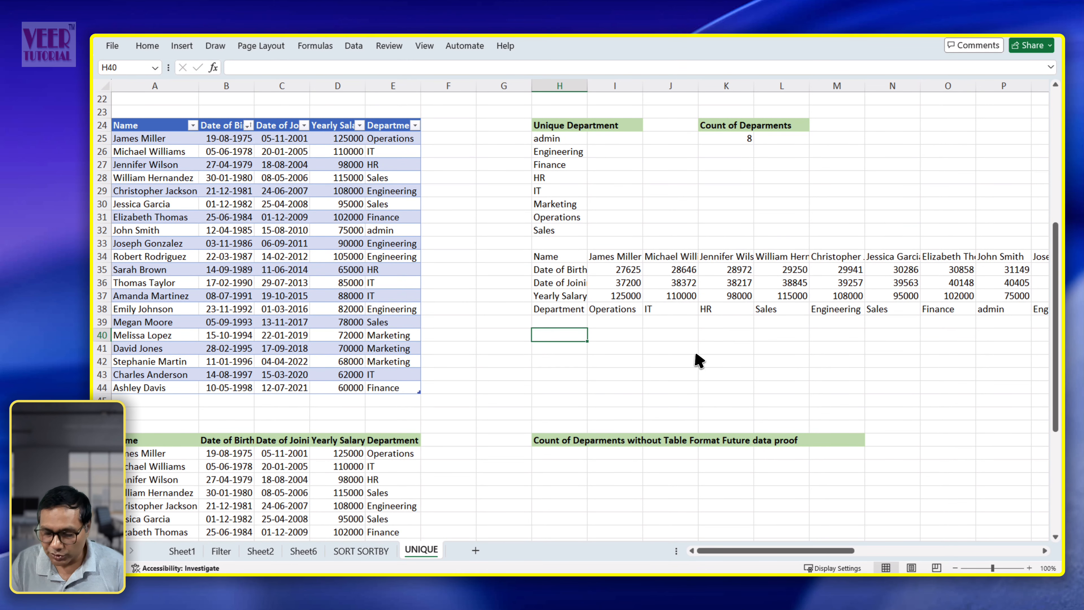
text(=uniq)
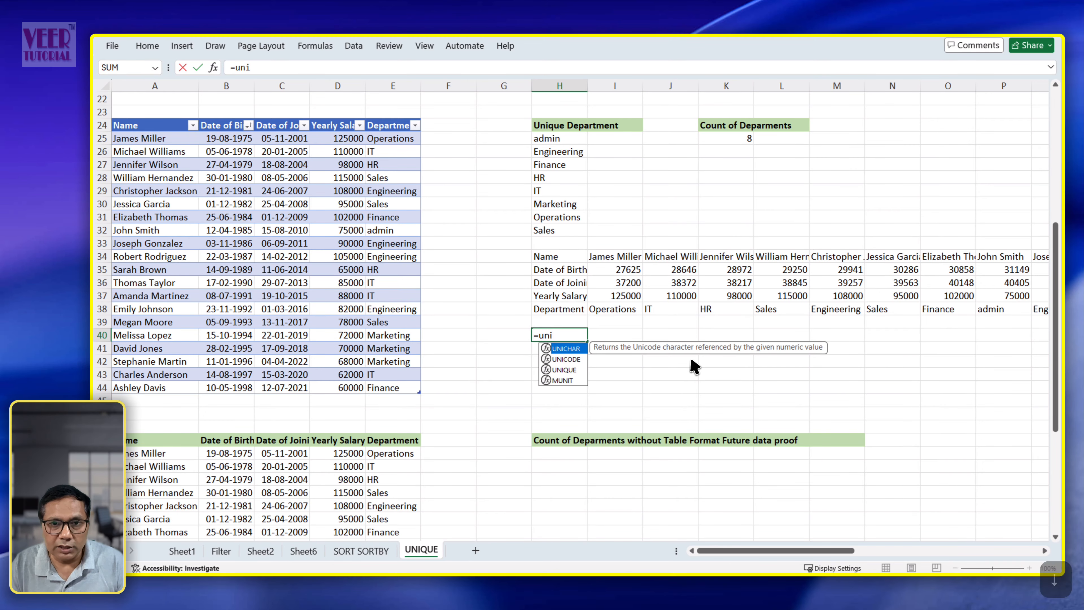
key(Tab)
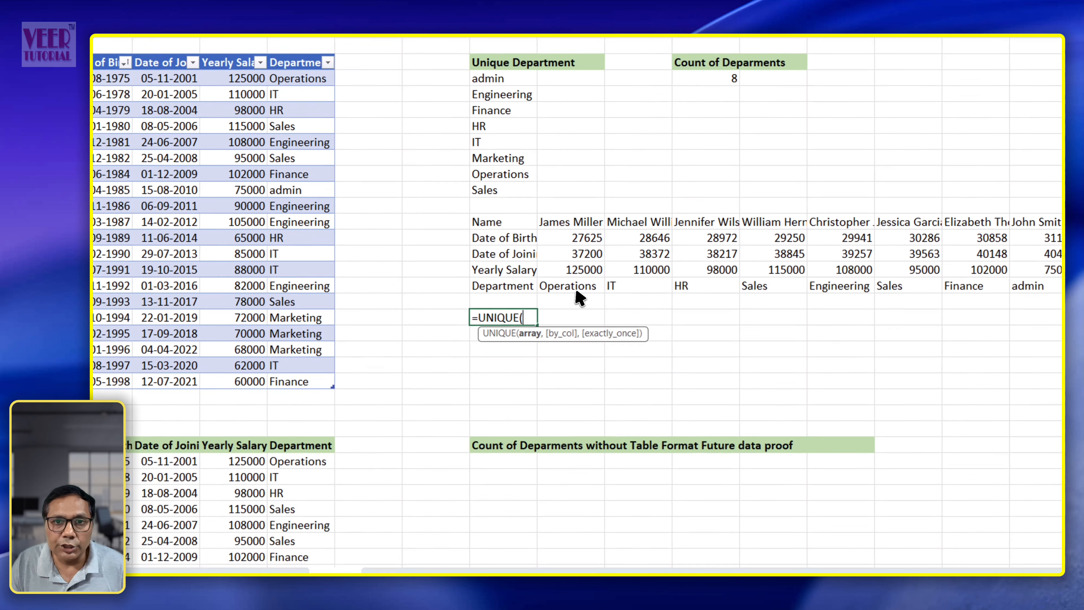
click(612, 309)
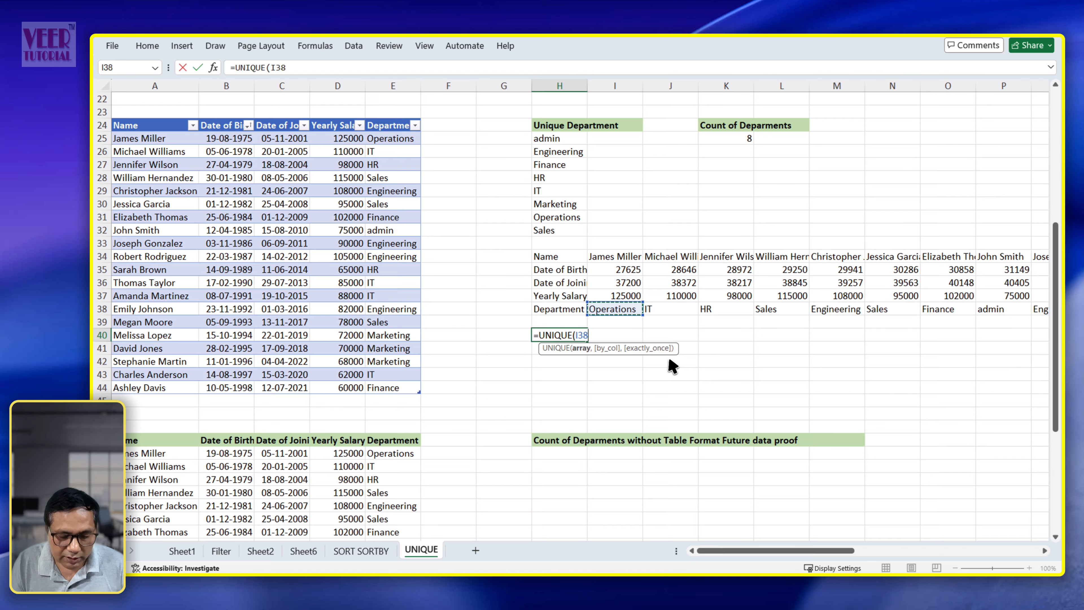
key(ctrl+shift+Right)
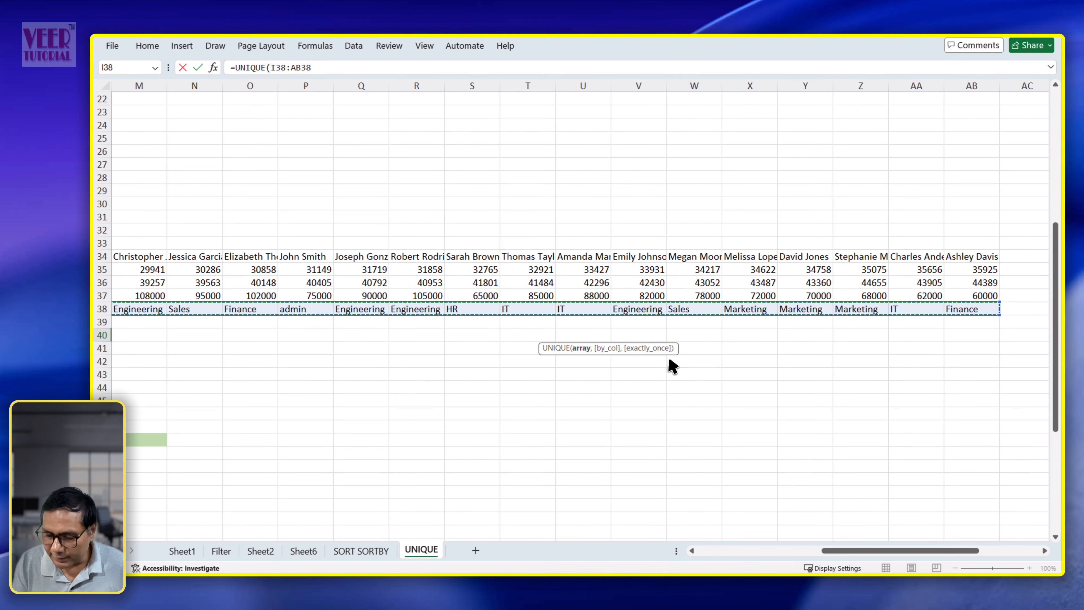
text())
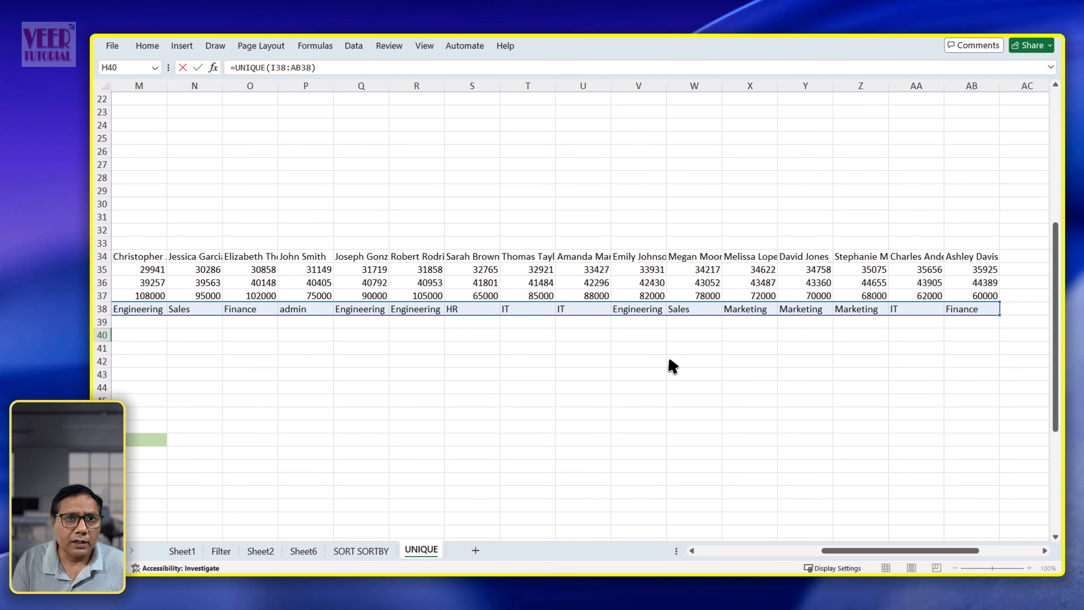
key(BackSpace)
text(,)
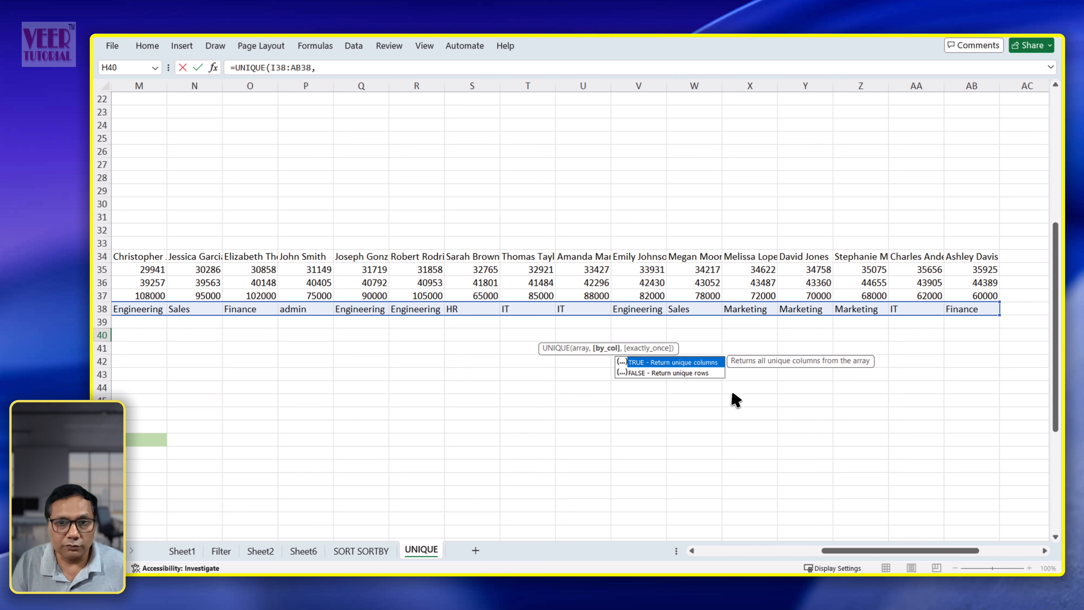
key(Tab)
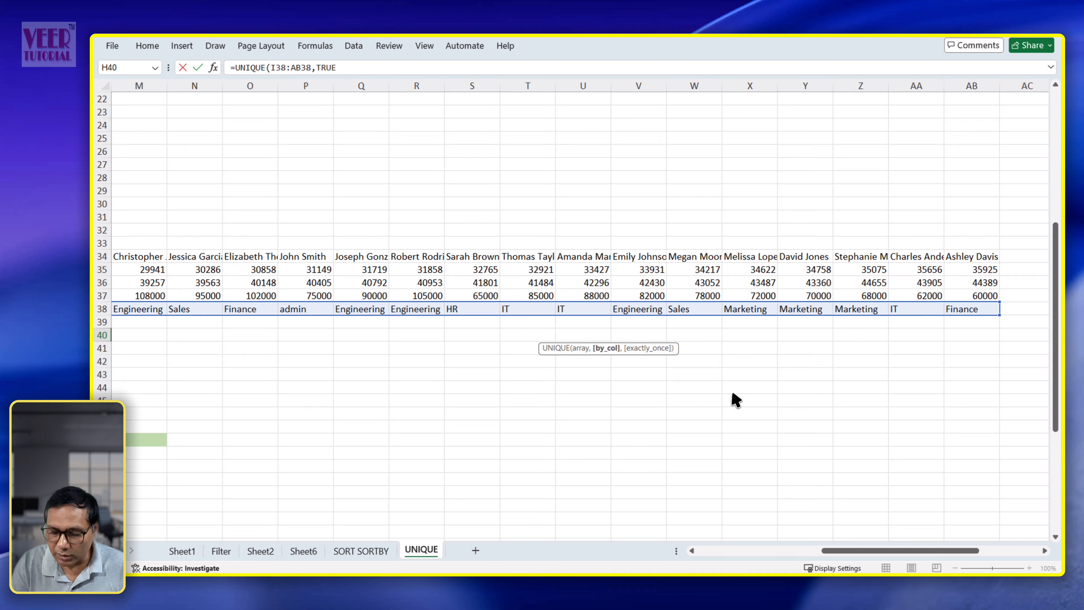
text())
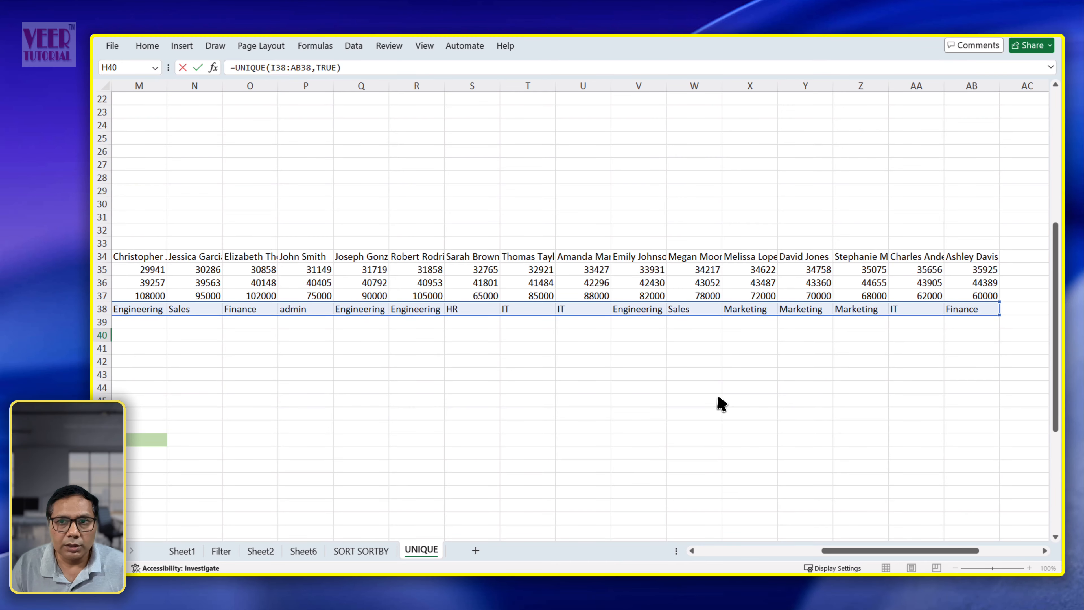
key(Return)
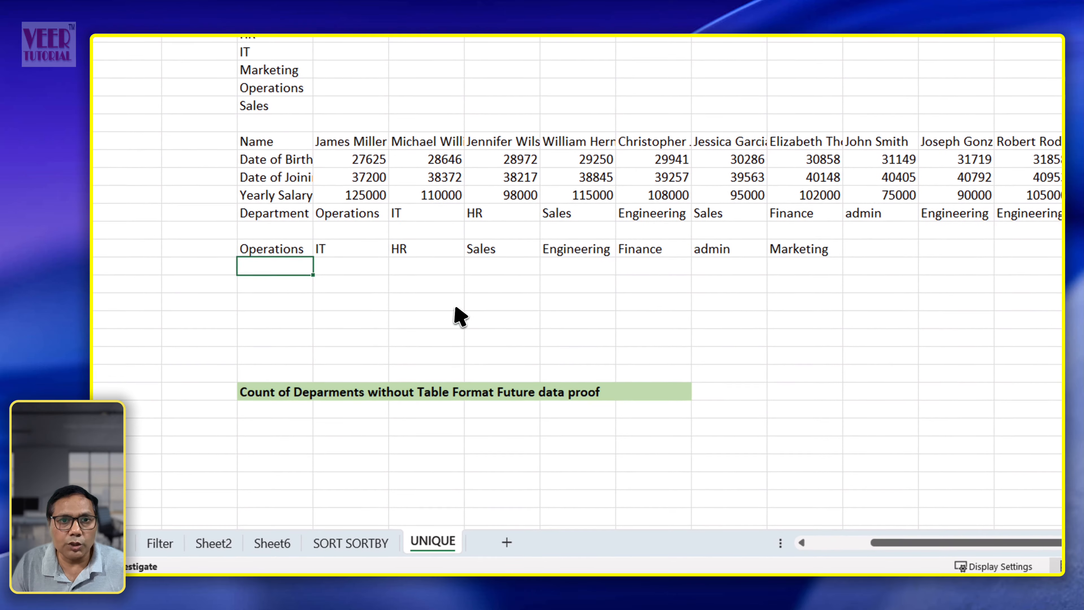
drag(277, 251, 806, 269)
click(798, 319)
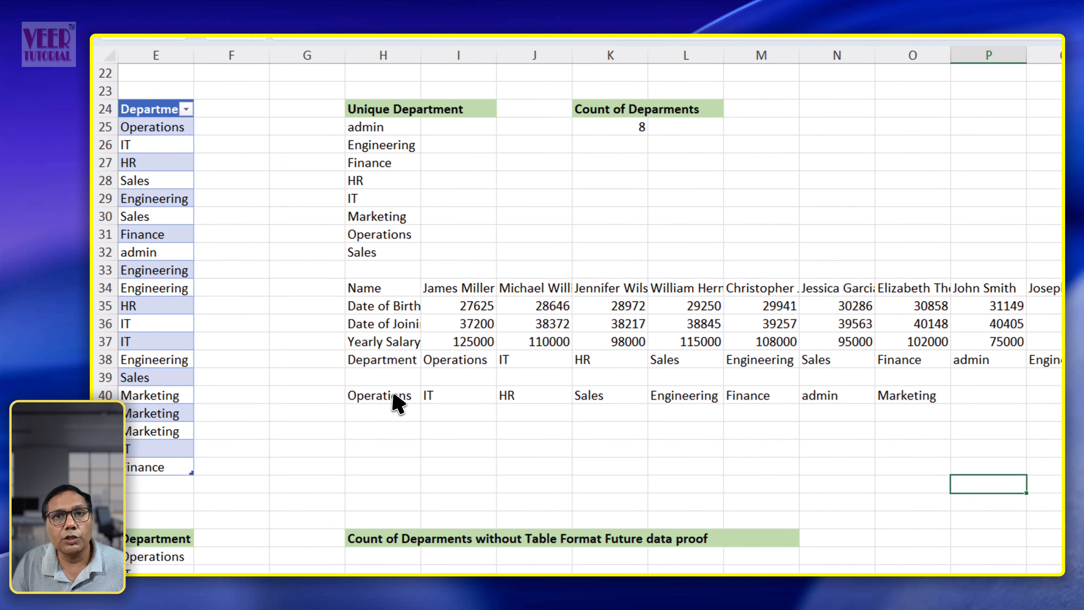
Turn the distinct departments in H40 into a vertical list by changing the formula to =TRANSPOSE(UNIQUE(I38:AB38,TRUE))
click(389, 401)
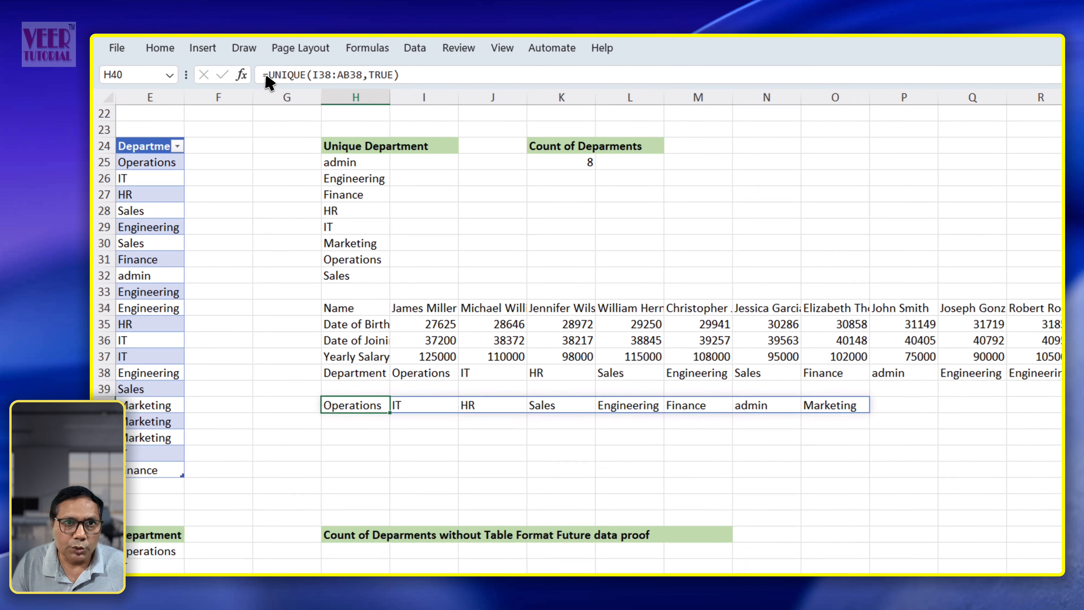
click(265, 76)
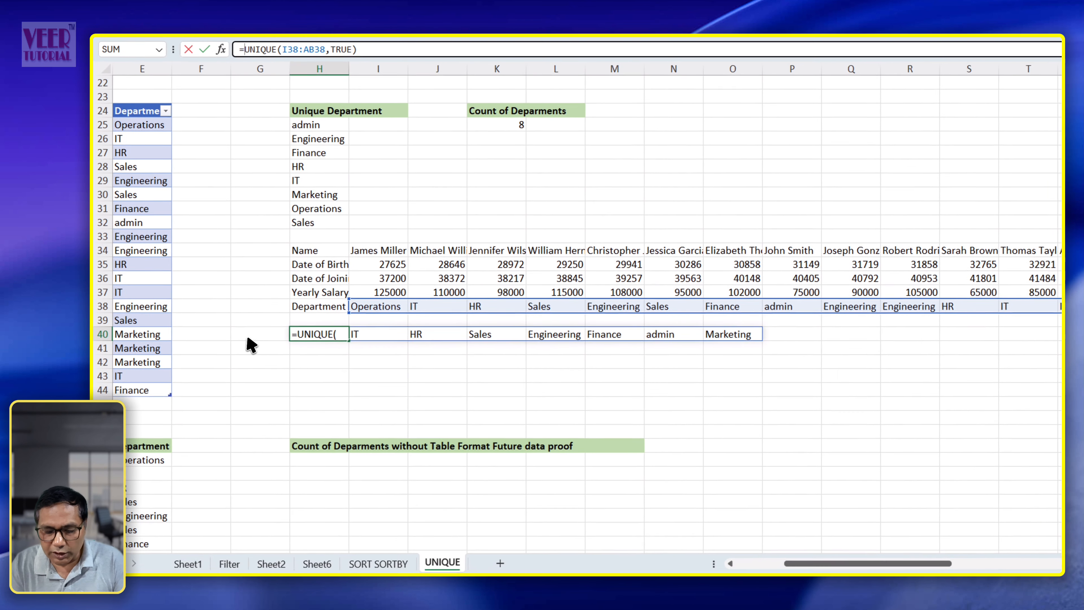
text(TRANSPOSE()
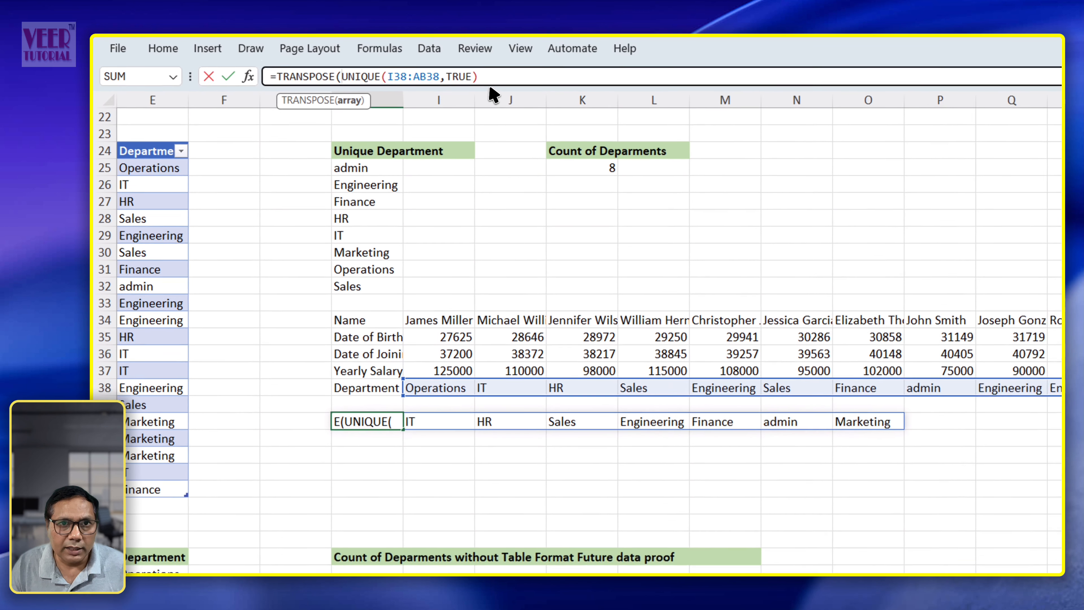
click(403, 67)
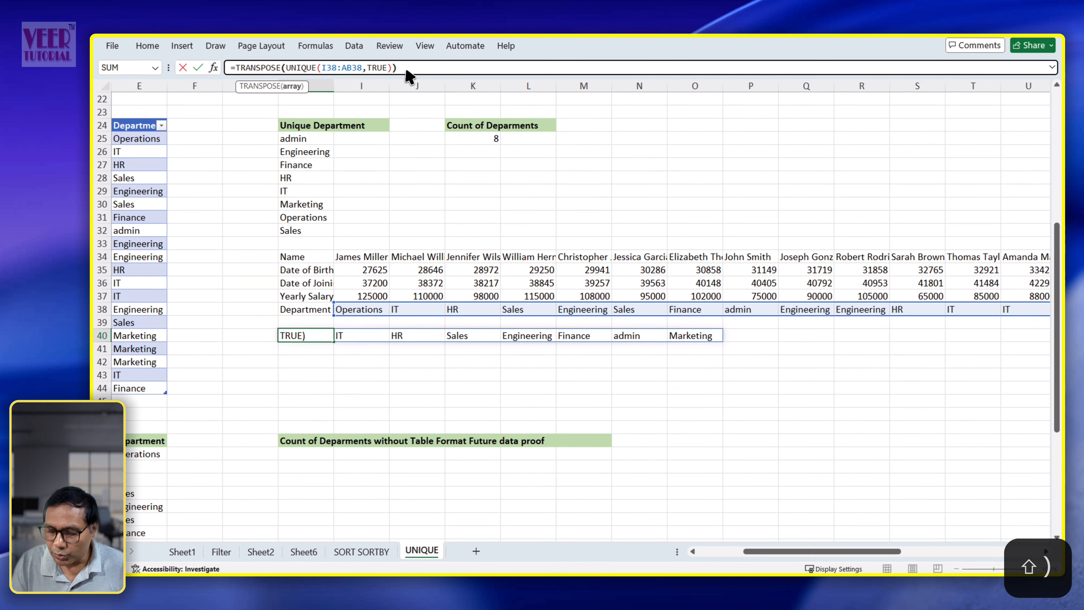
text())
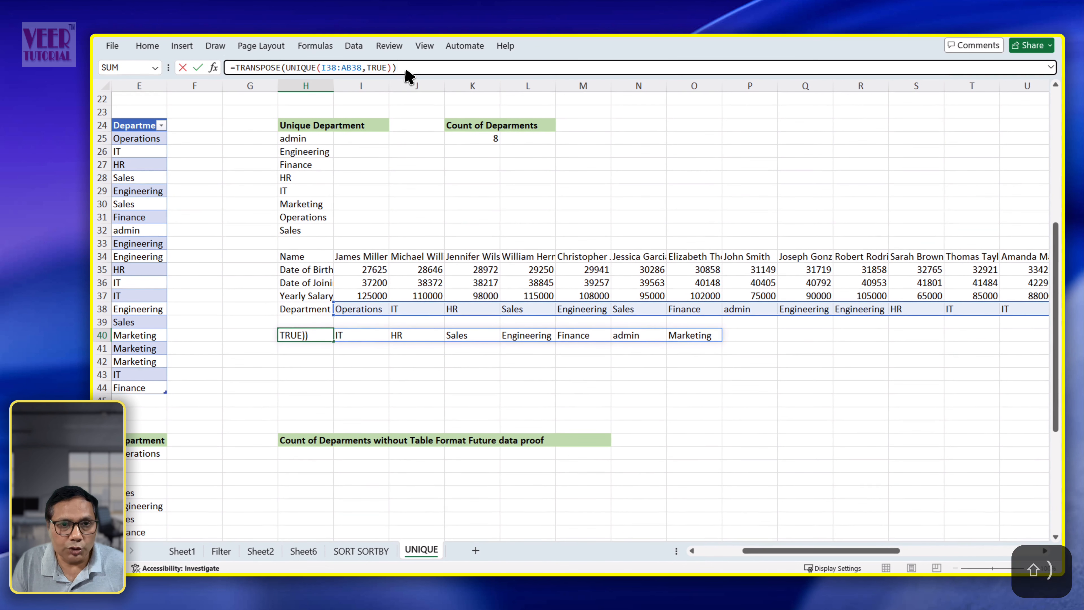
key(Return)
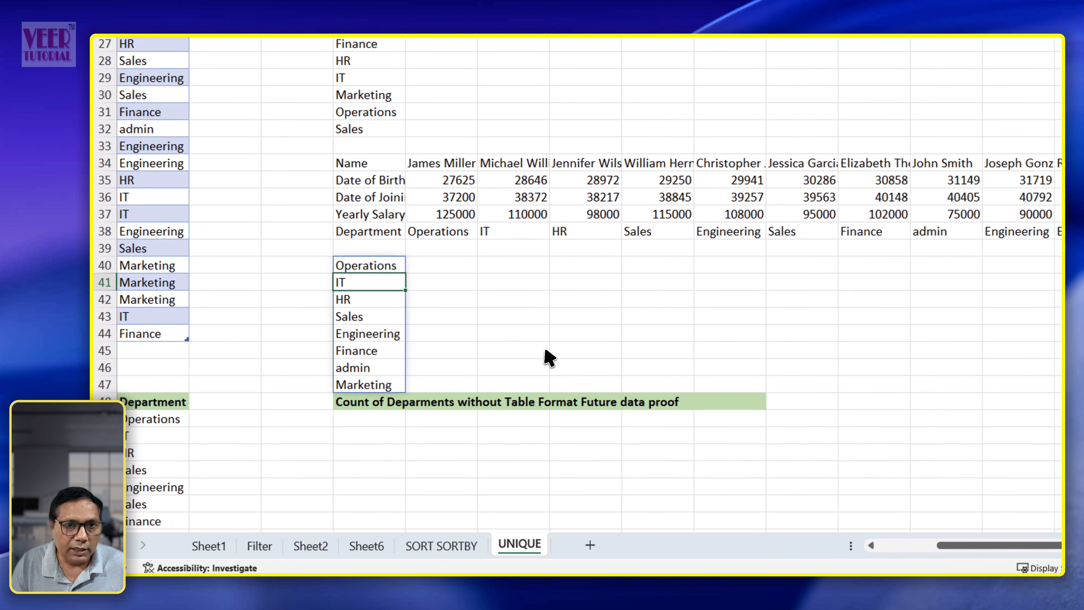
click(421, 388)
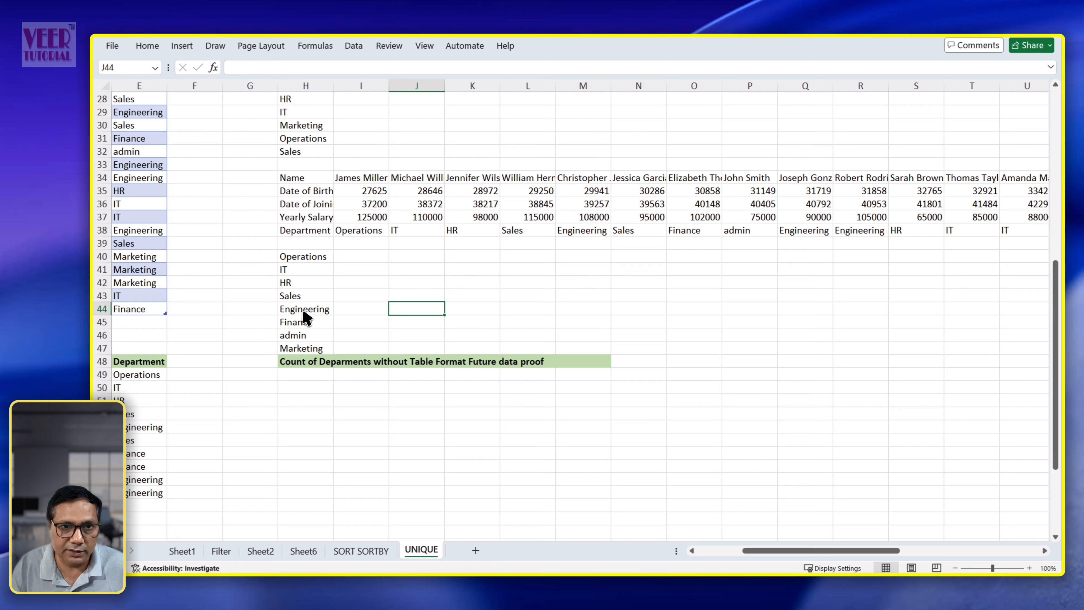
In J40, list only the departments that appear exactly once in the employee table with =UNIQUE(TabEmp1[Department],,TRUE)
click(429, 260)
key(Left)
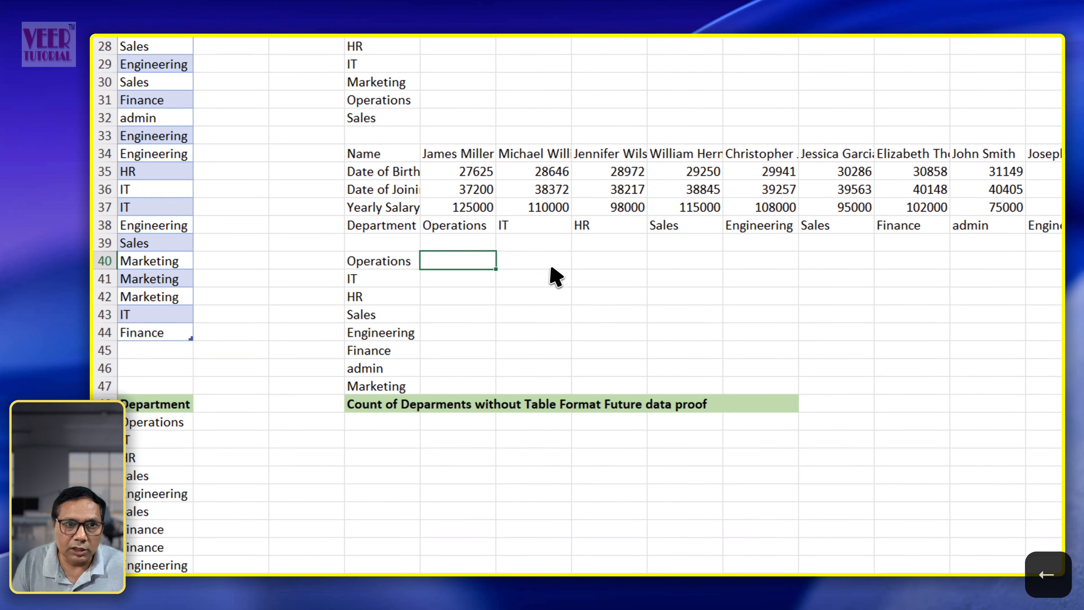
key(Left)
key(Left)
key(Left)
key(Left)
key(Left)
key(Left)
key(Left)
key(Left)
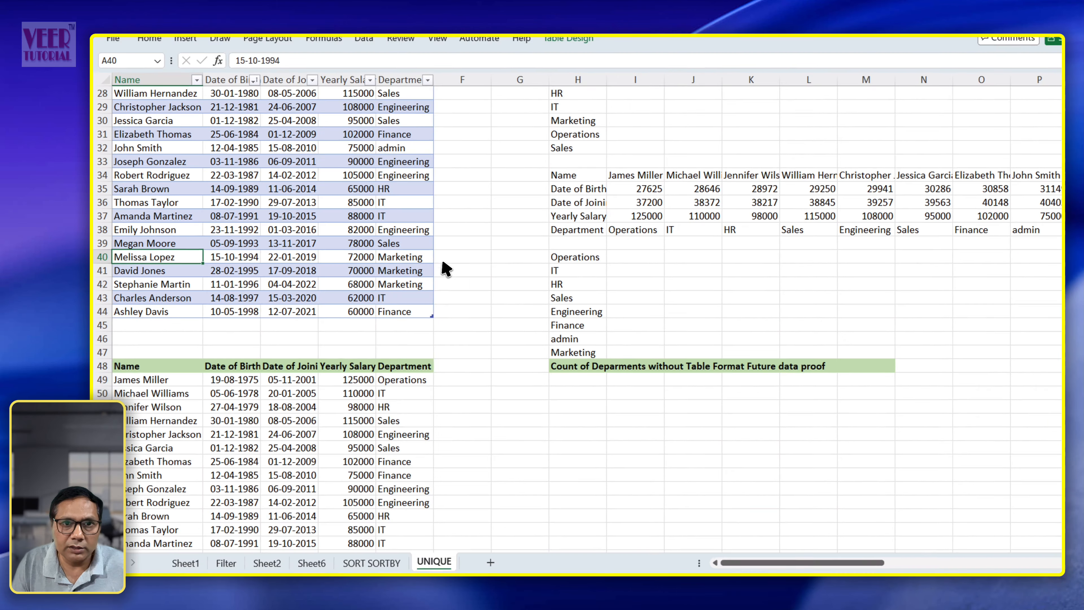
key(Right)
key(Right)
key(Right)
key(Right)
key(Right)
key(Right)
key(Right)
key(Right)
key(Right)
key(Right)
key(Left)
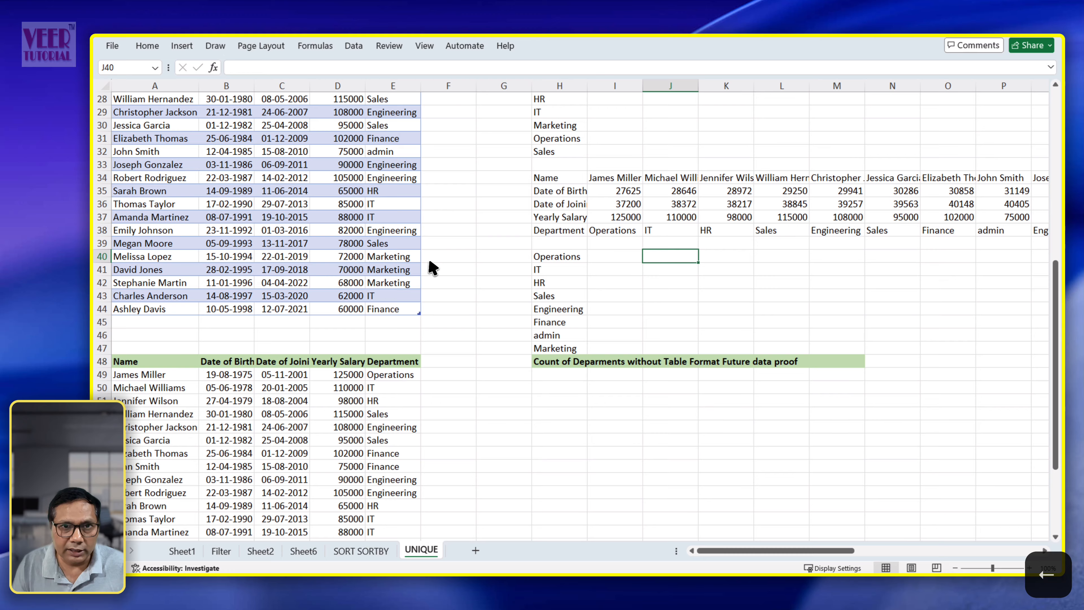
scroll(463, 259, up, 4)
scroll(472, 266, down, 2)
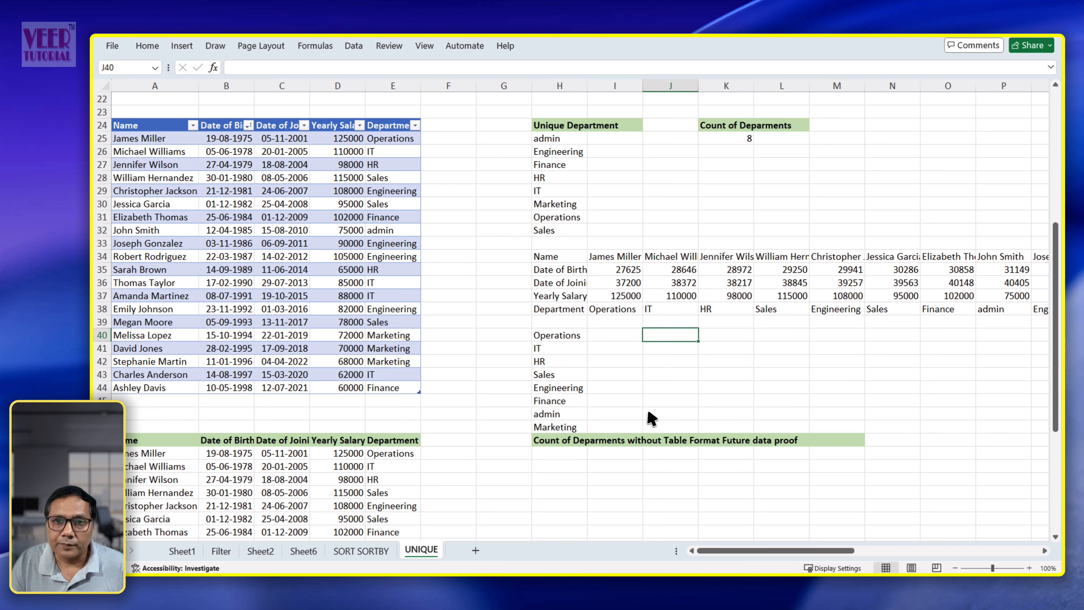
text(=)
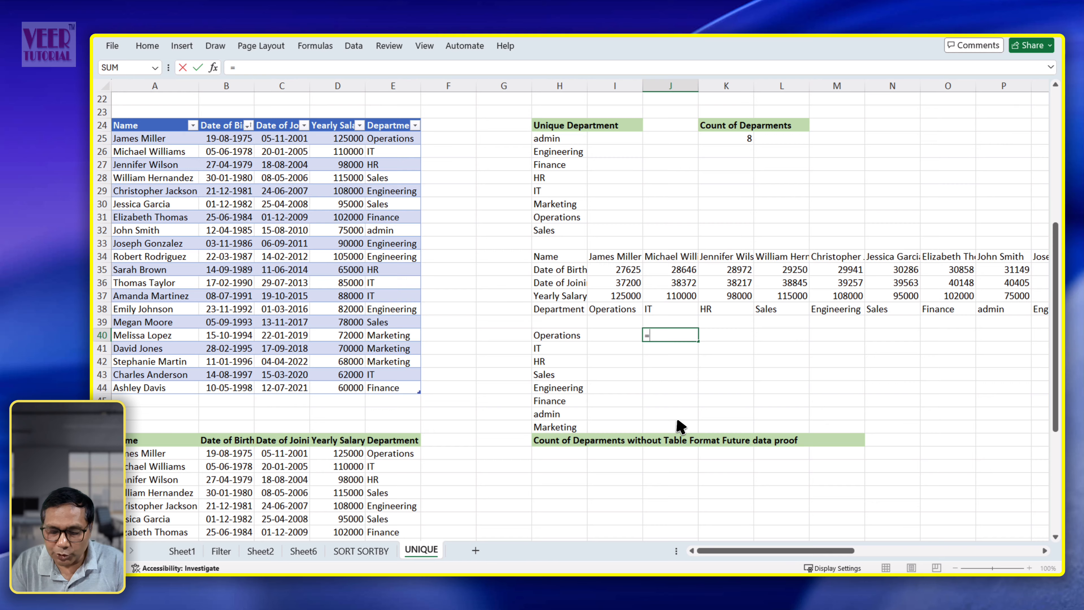
text(uni)
key(Down)
key(Down)
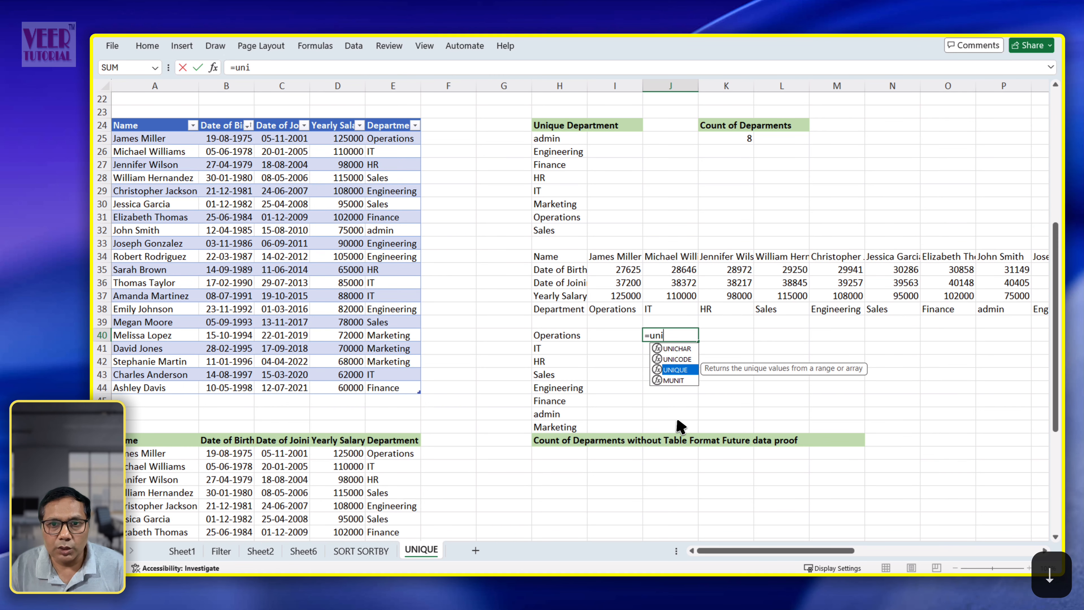
key(Tab)
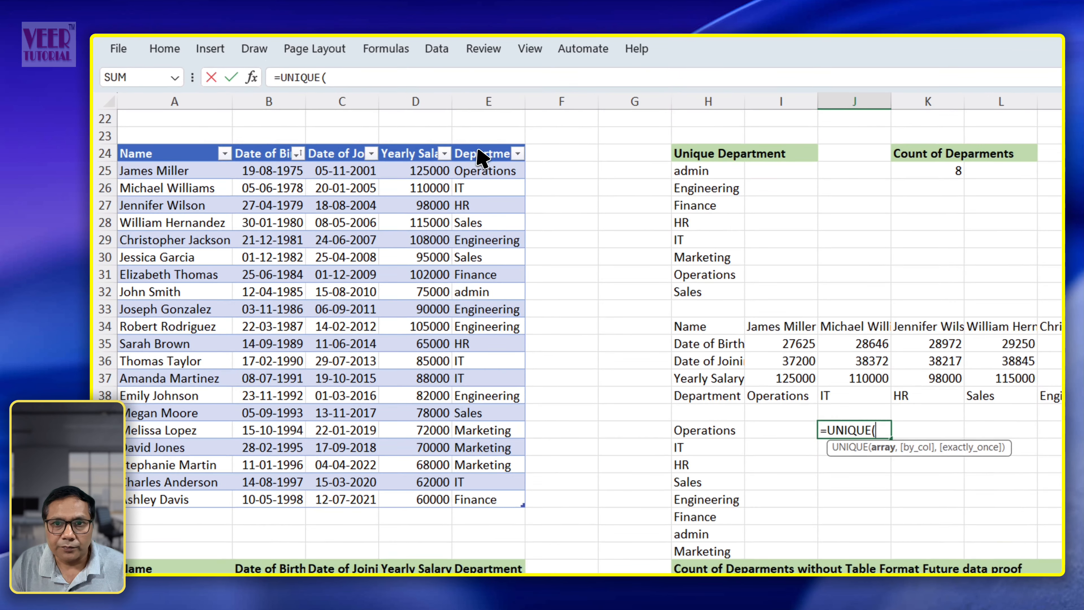
click(387, 127)
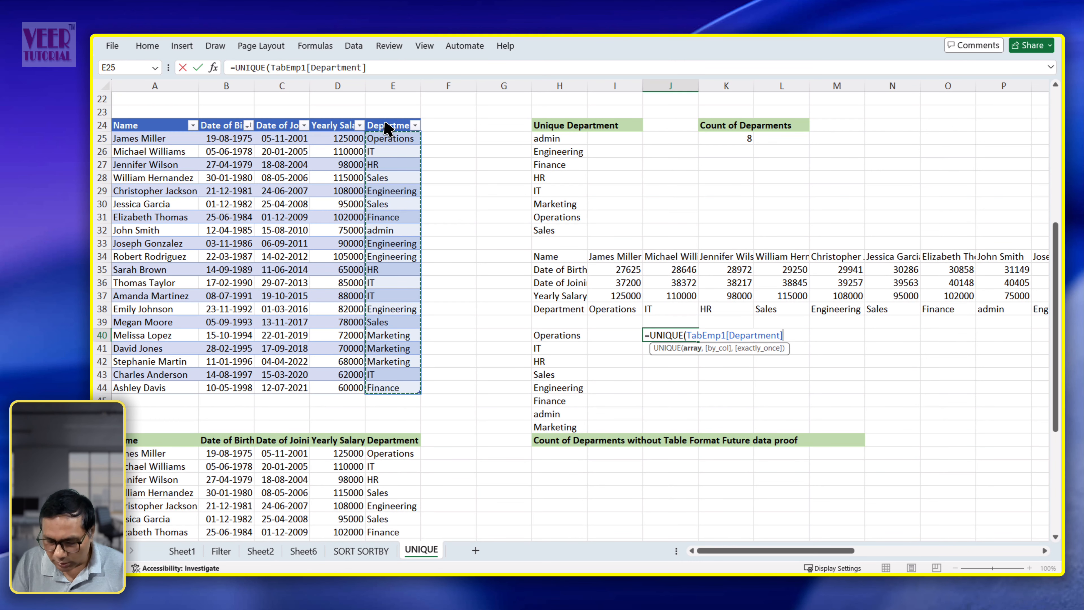
text(,)
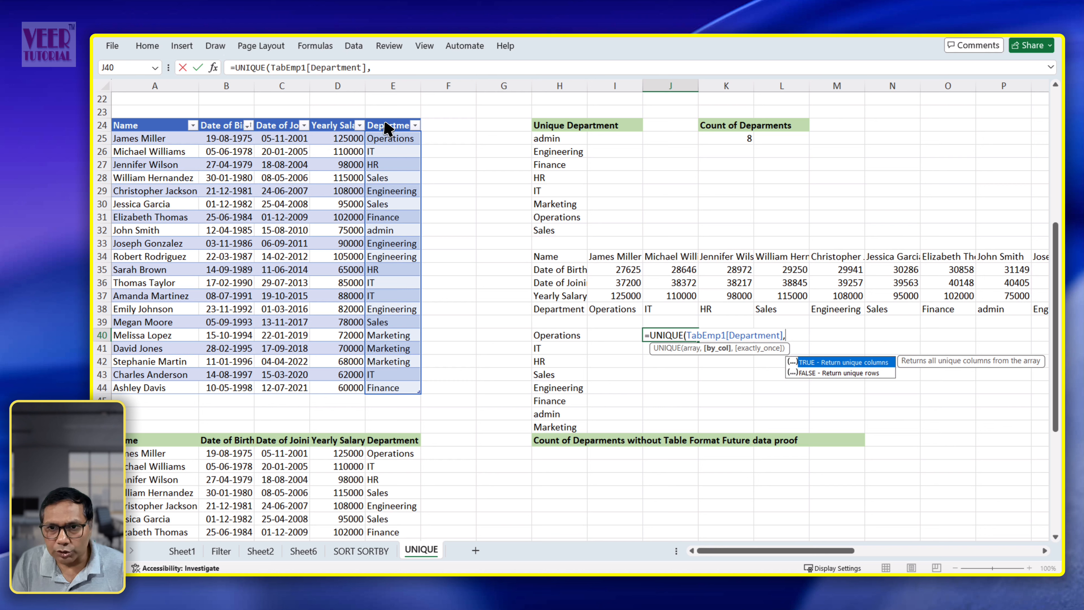
text(,)
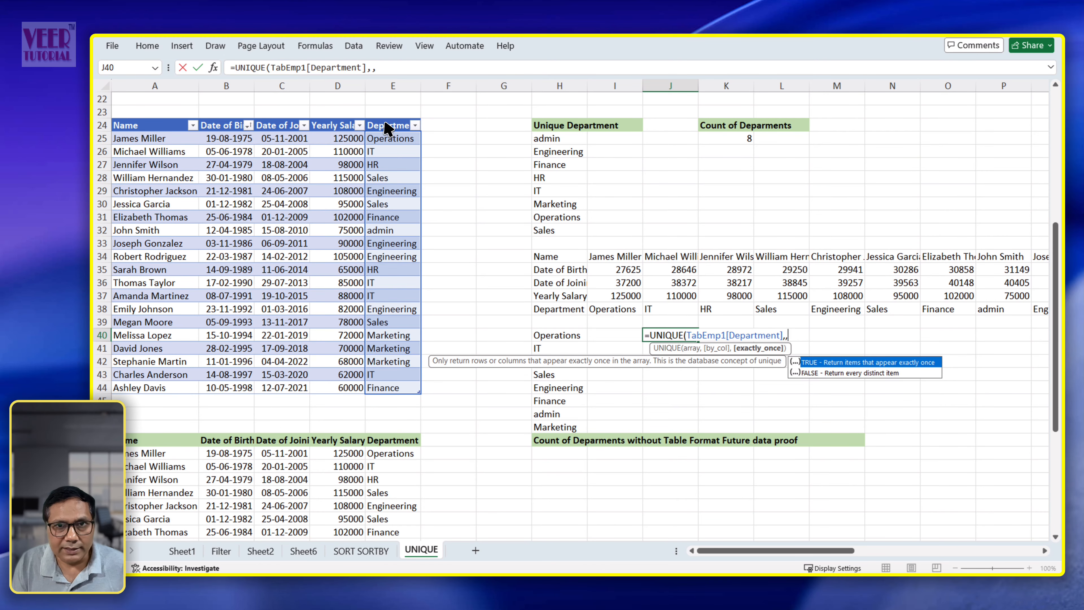
key(Tab)
text())
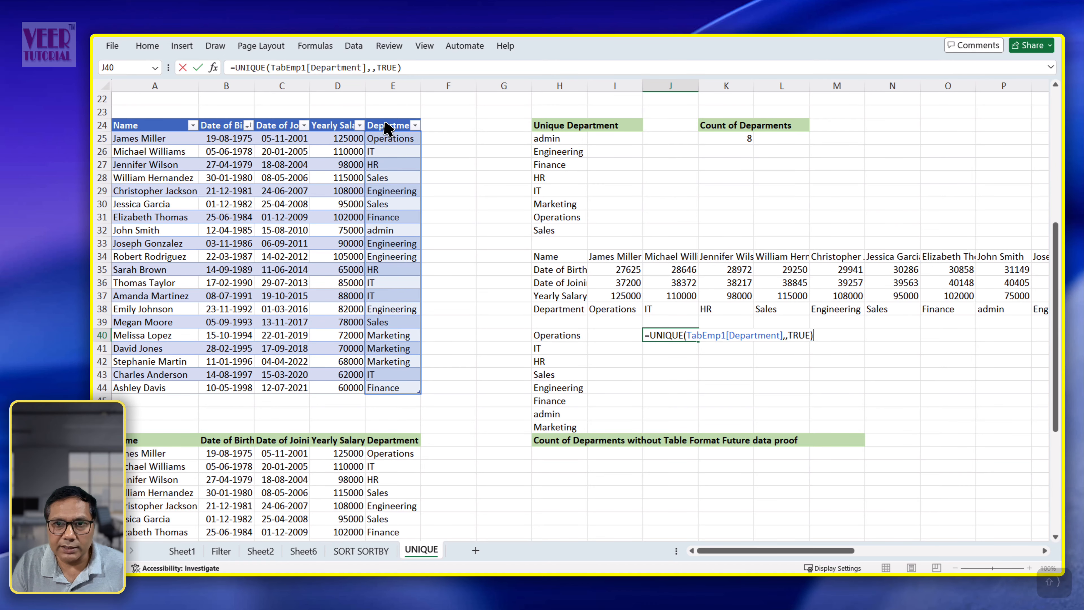
key(Return)
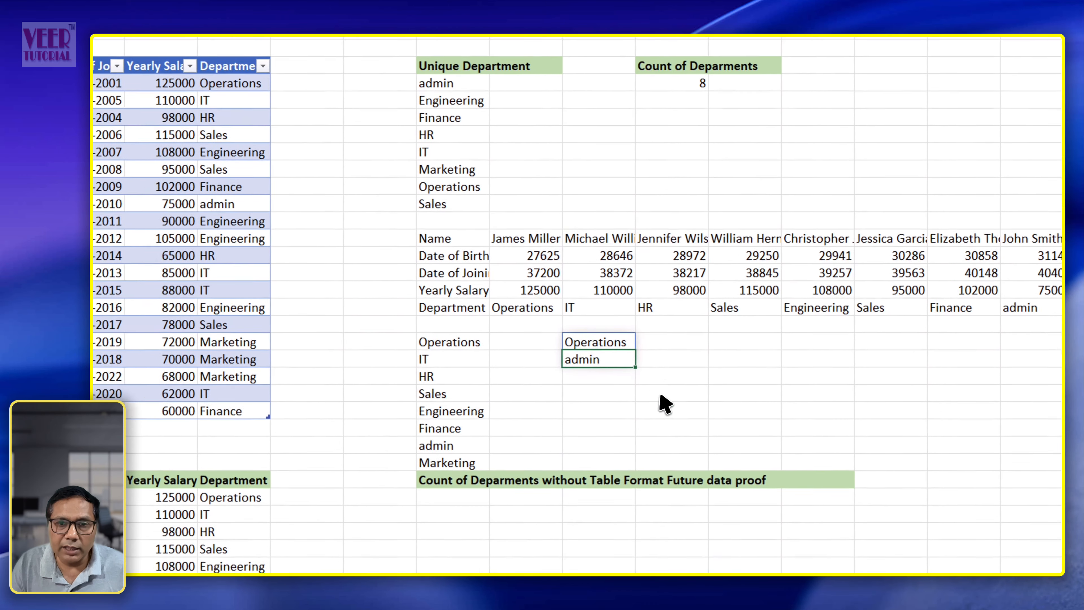
click(718, 386)
click(683, 336)
click(655, 363)
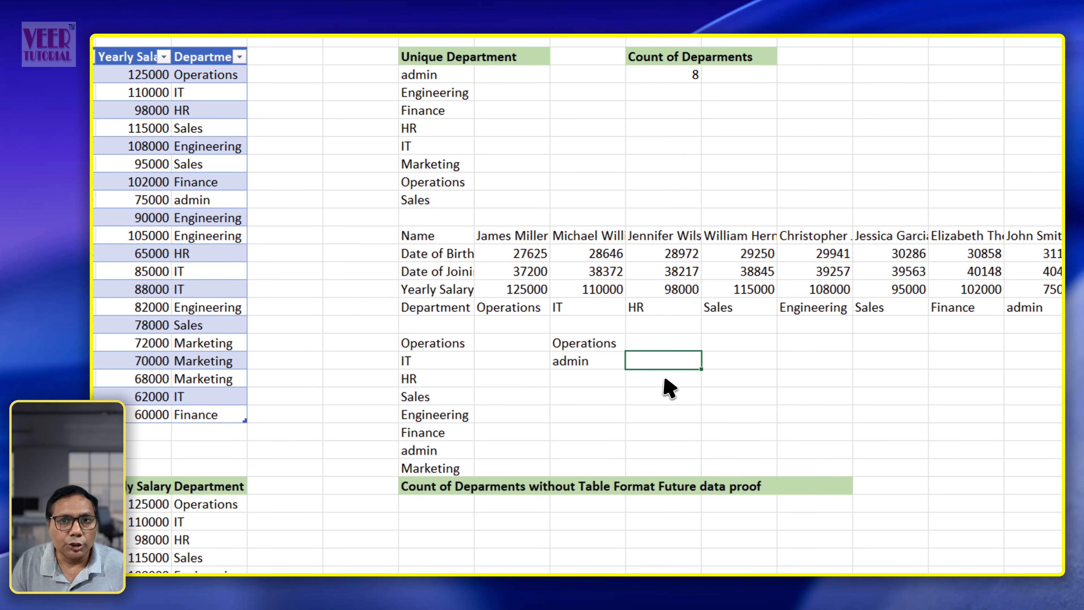
click(615, 400)
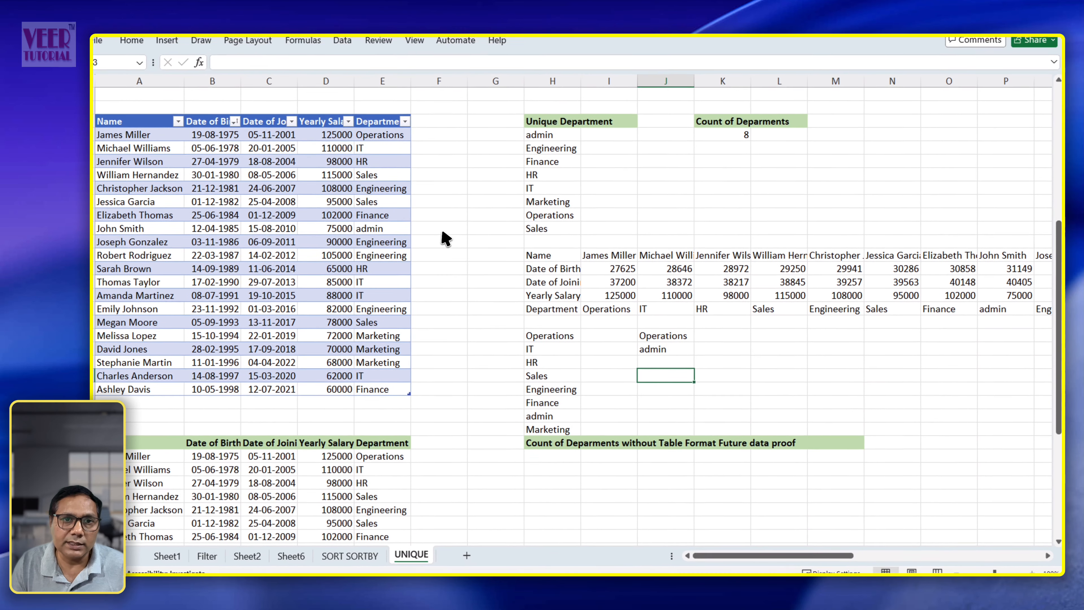
Clear the admin entry in E69, directly below the Department column of the plain, non-table employee list
scroll(482, 388, down, 7)
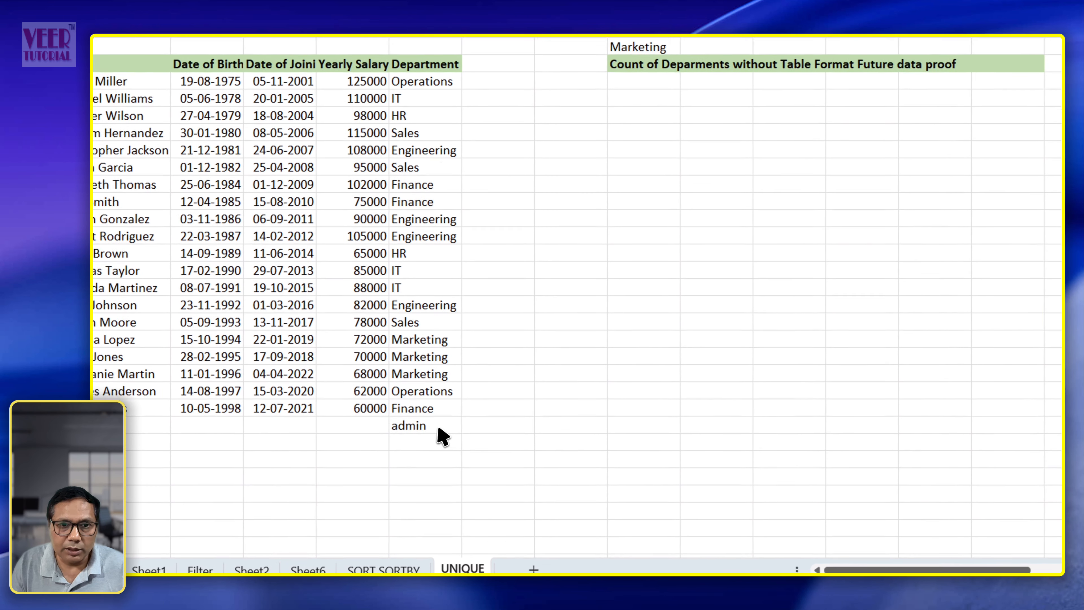
click(440, 429)
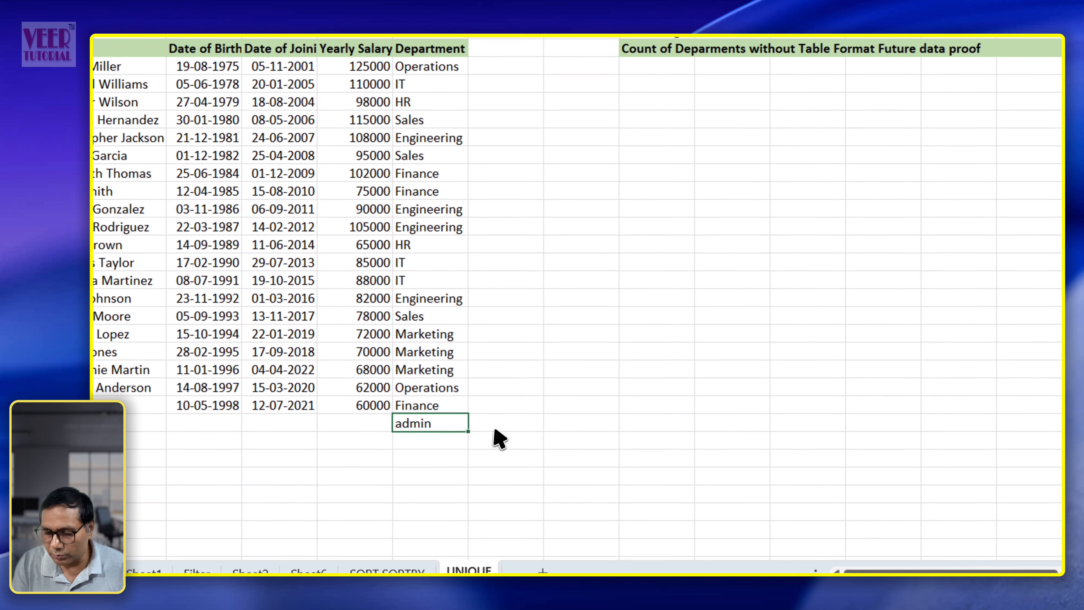
key(BackSpace)
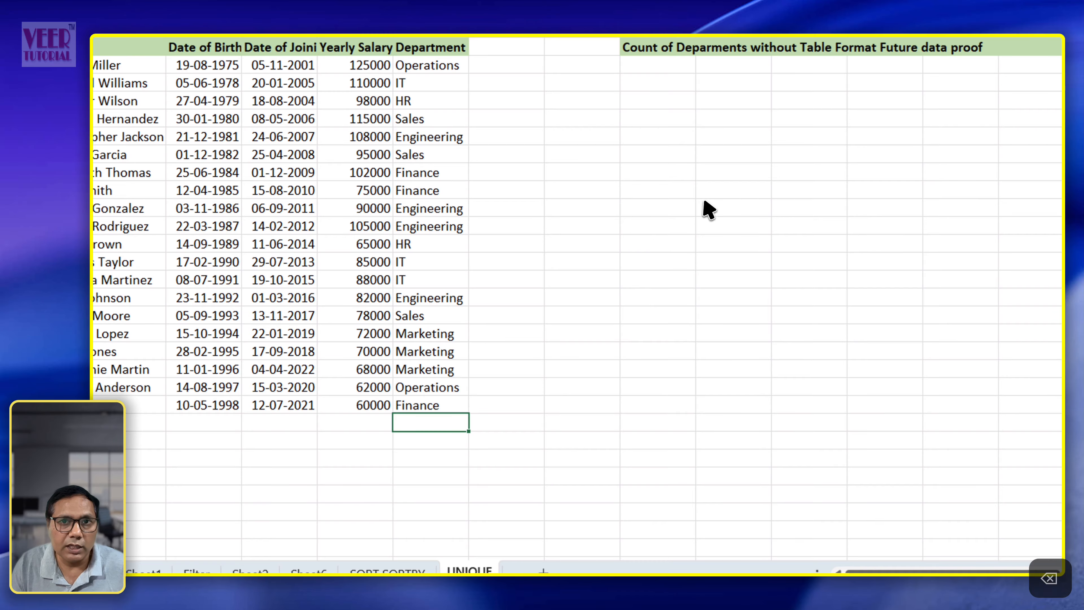
click(705, 195)
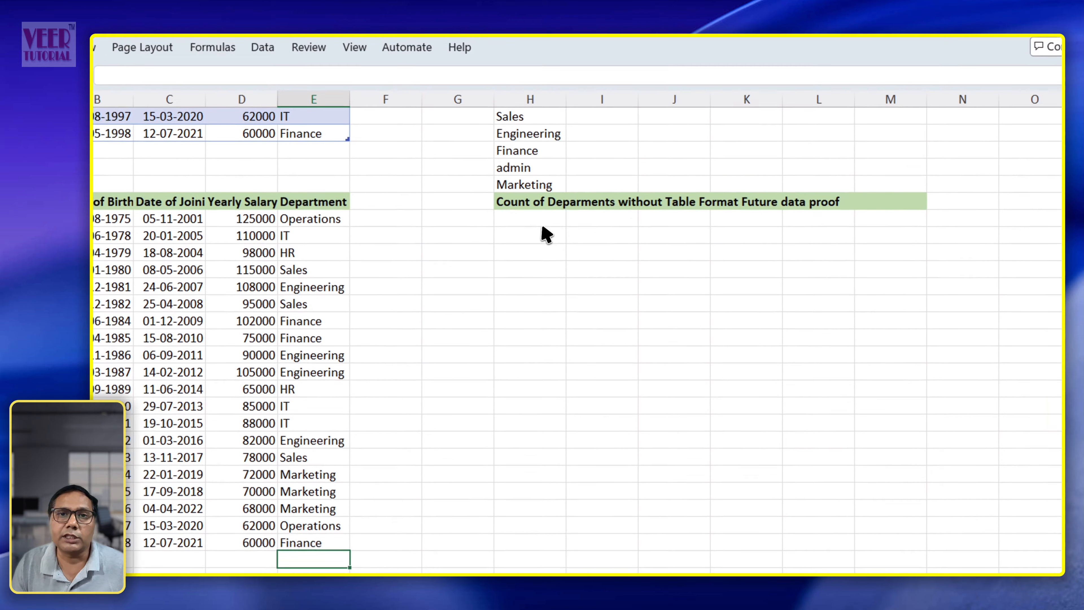
In H49, list the distinct departments of the plain range, including spare blank rows for future data, with =UNIQUE(E49:E73)
click(565, 179)
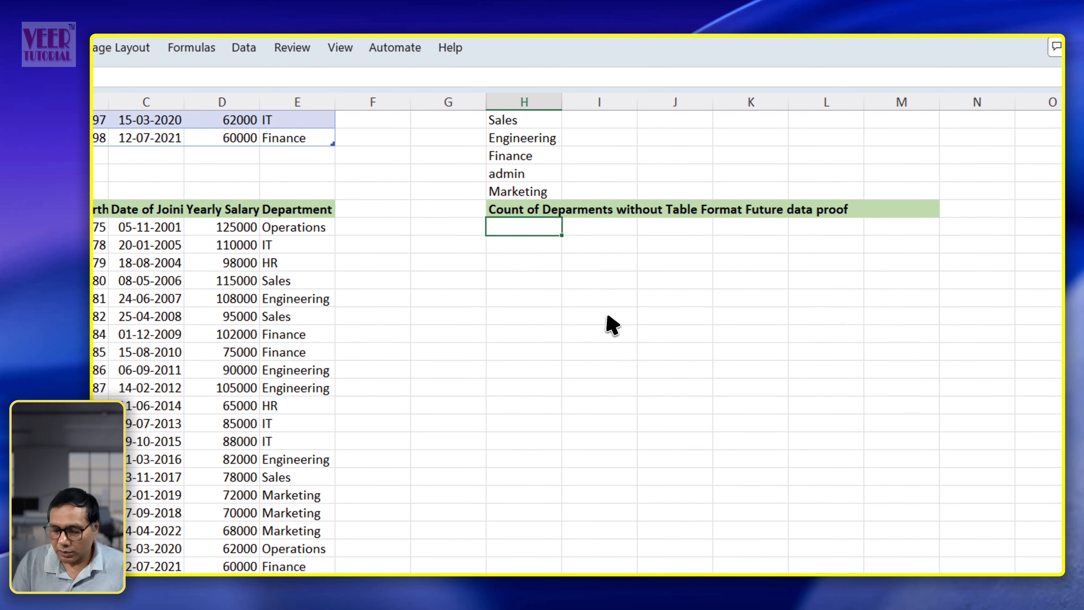
text(=)
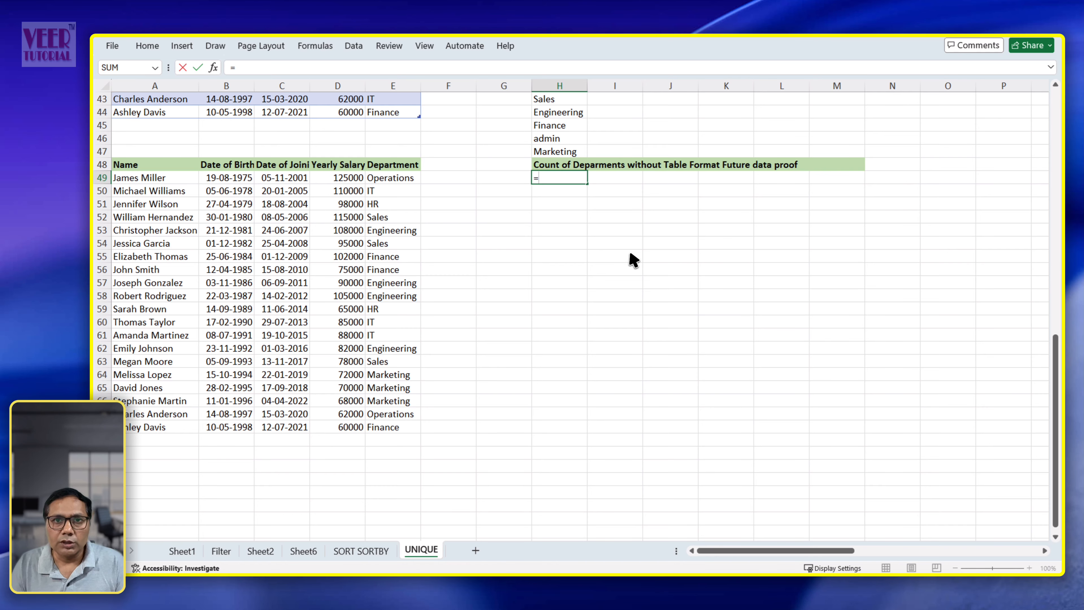
key(Escape)
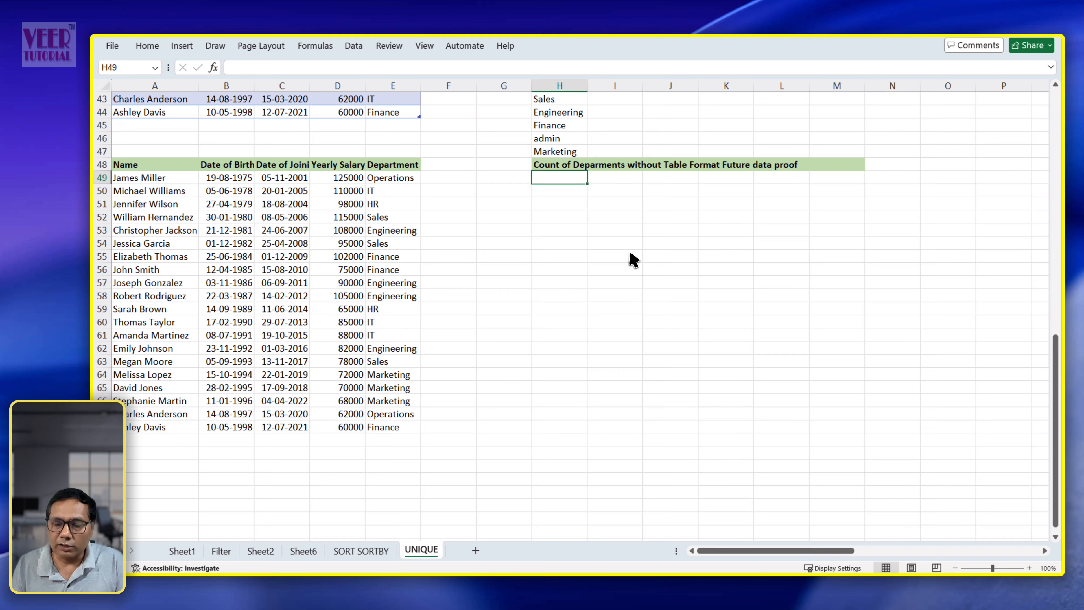
text(=uni)
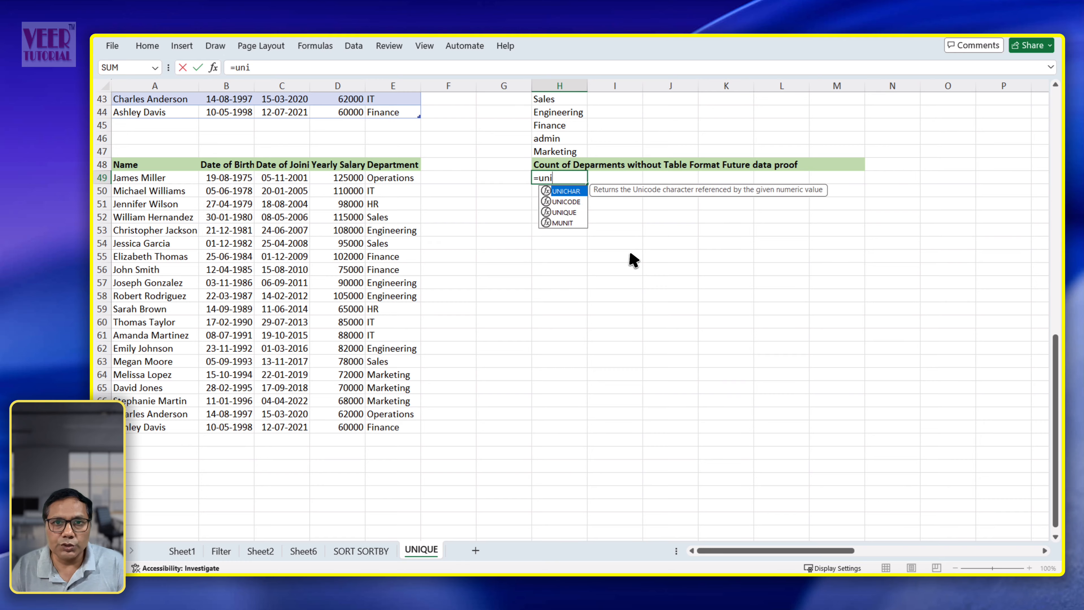
key(Tab)
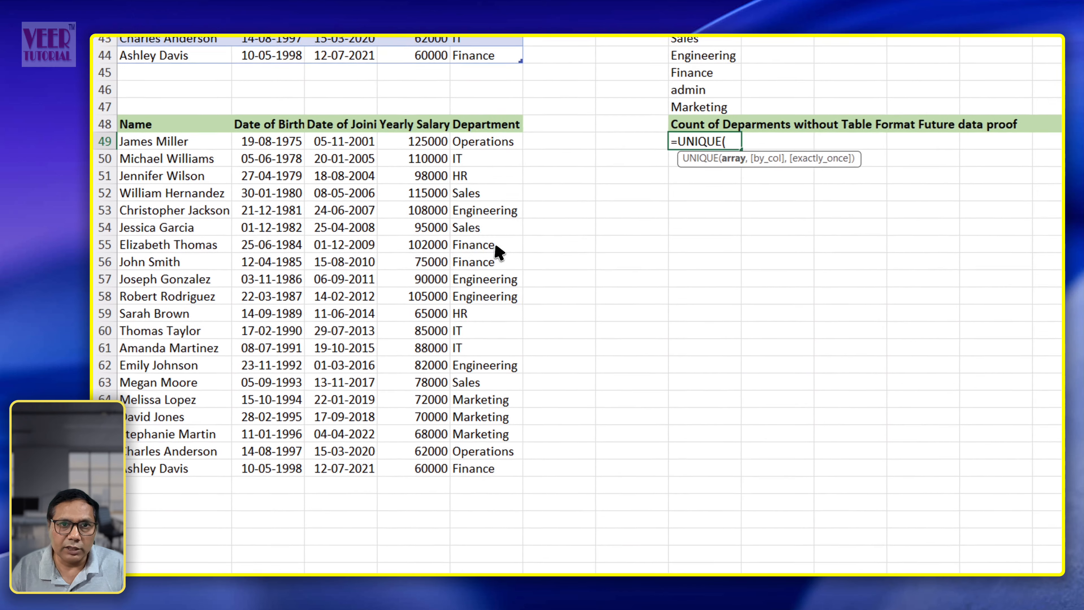
drag(390, 177, 403, 440)
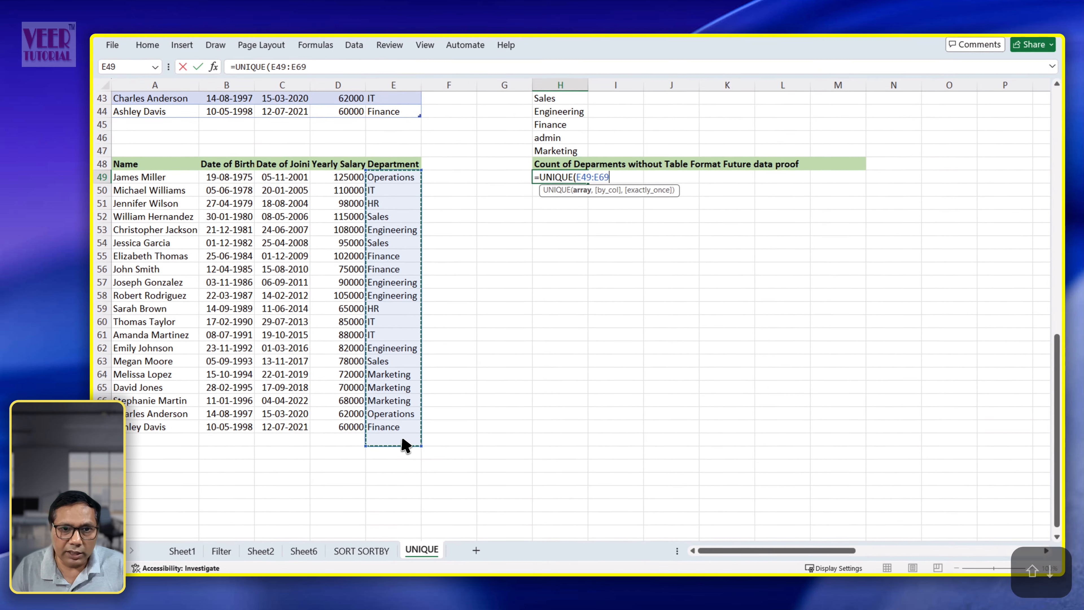
key(shift+Down)
key(shift+Down)
key(shift+Down)
key(shift+Down)
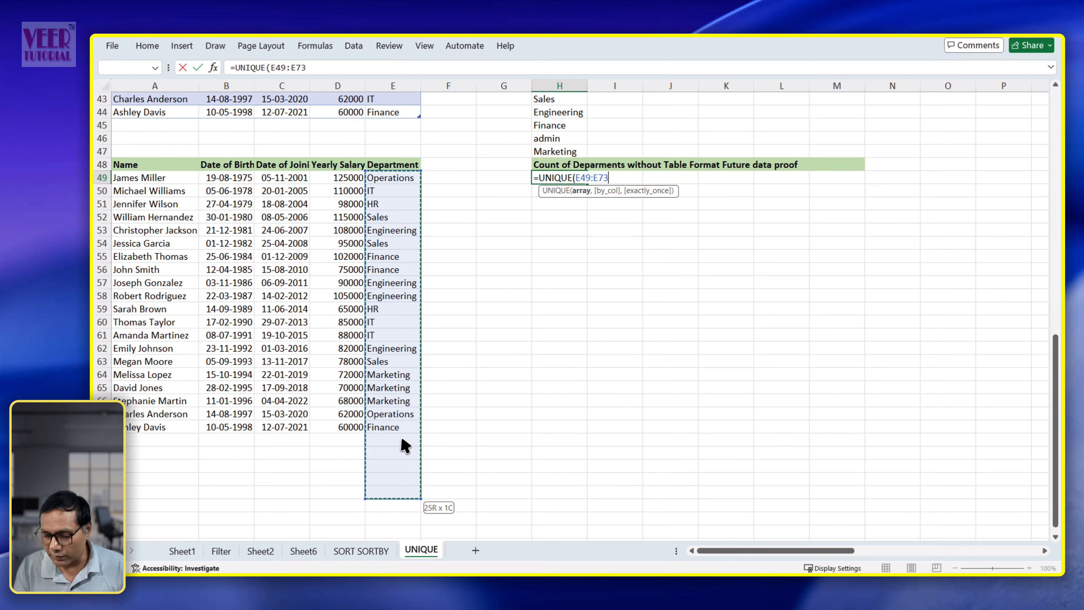
key(Return)
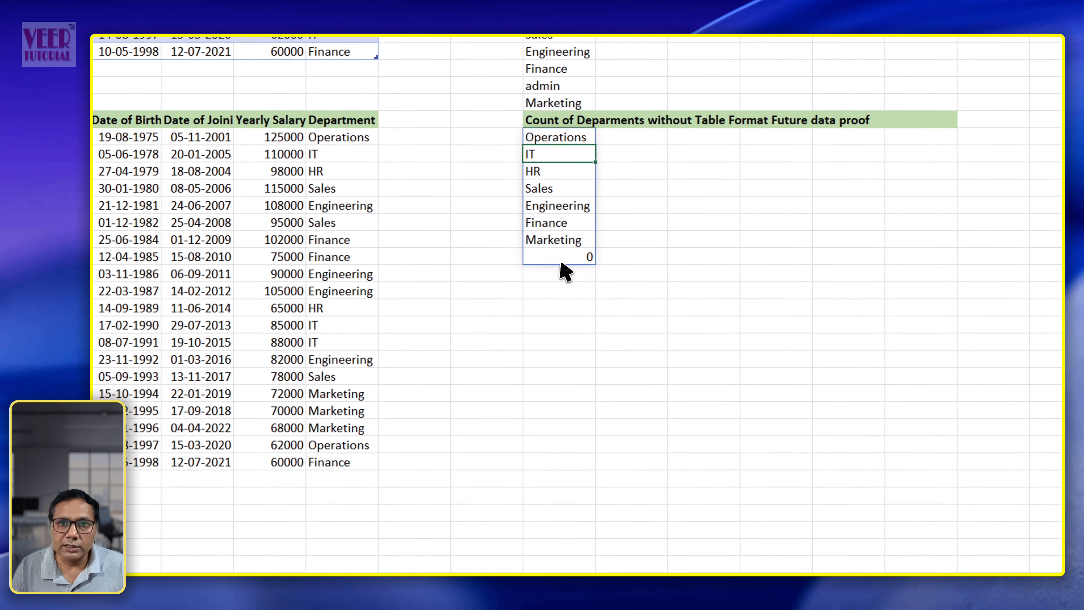
Examine the last entry of the spilled department list, in H56, which comes from the blank rows
click(562, 272)
click(576, 343)
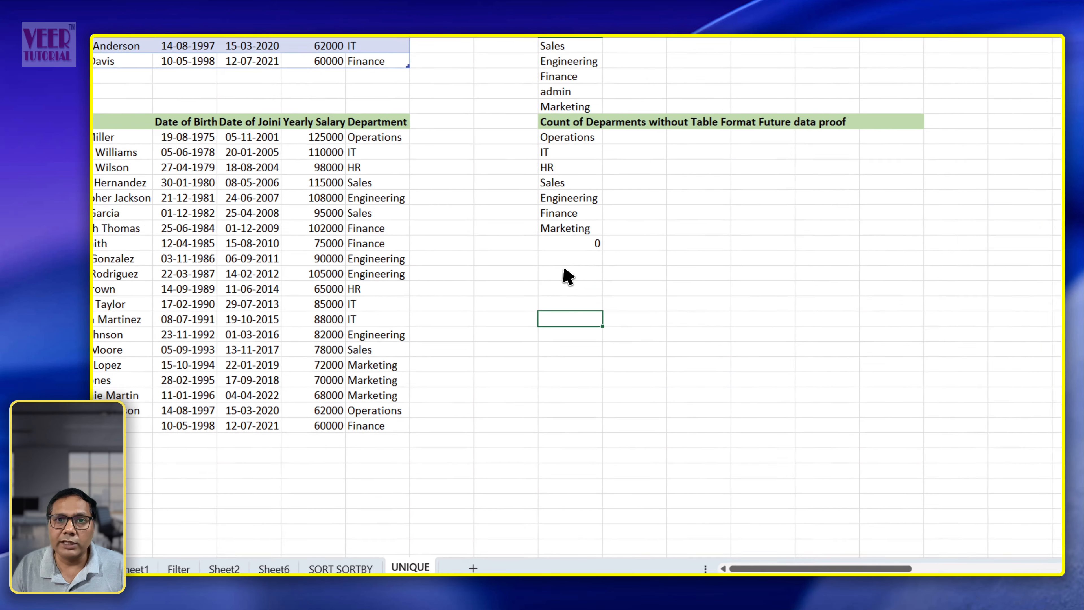
key(Up)
key(Up)
key(Up)
key(Up)
key(Up)
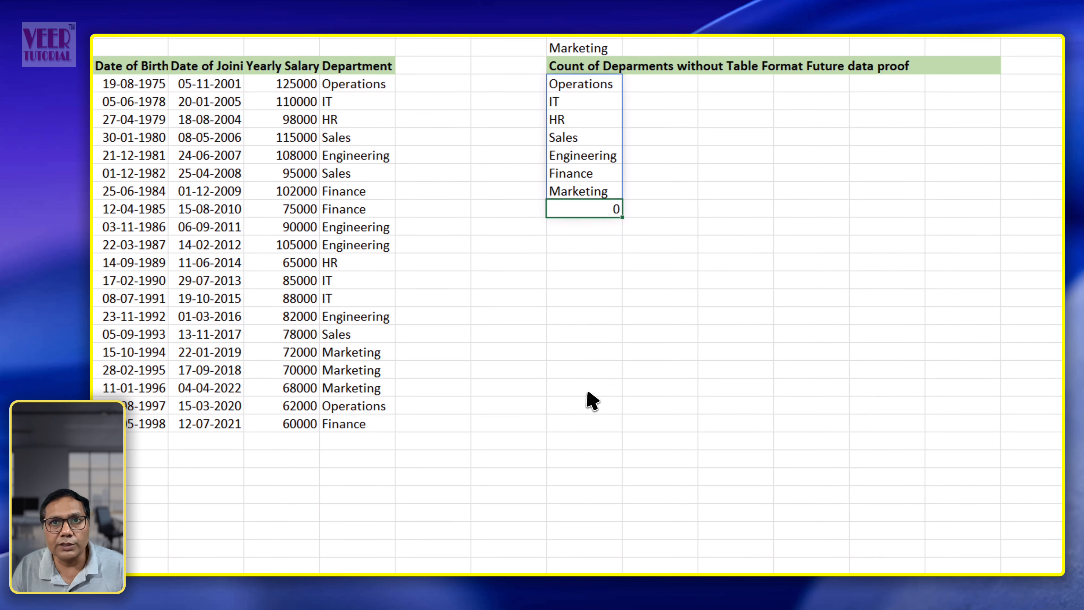
click(597, 393)
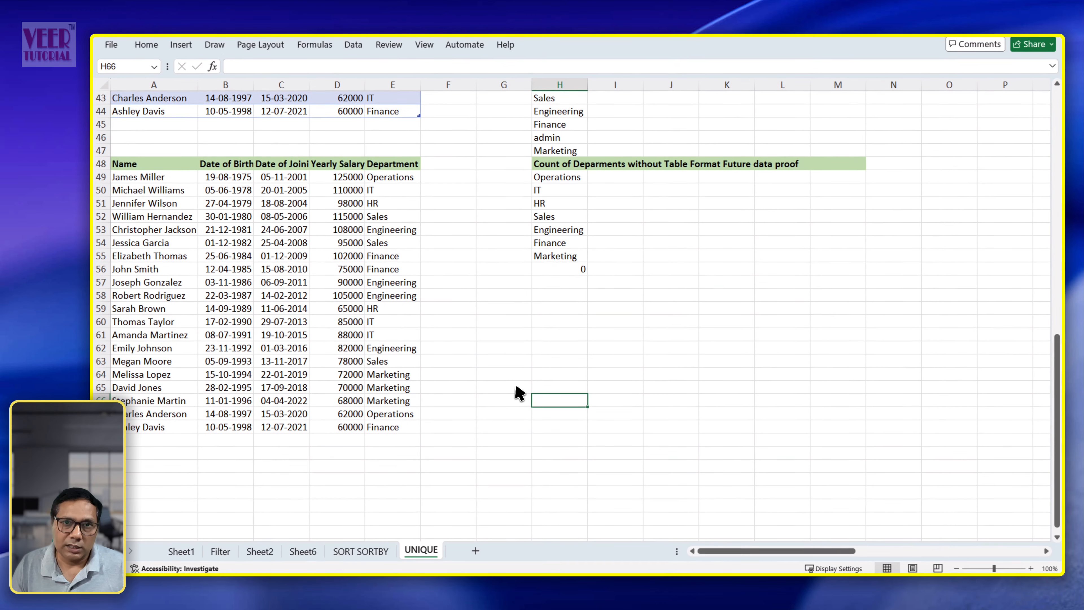
click(530, 387)
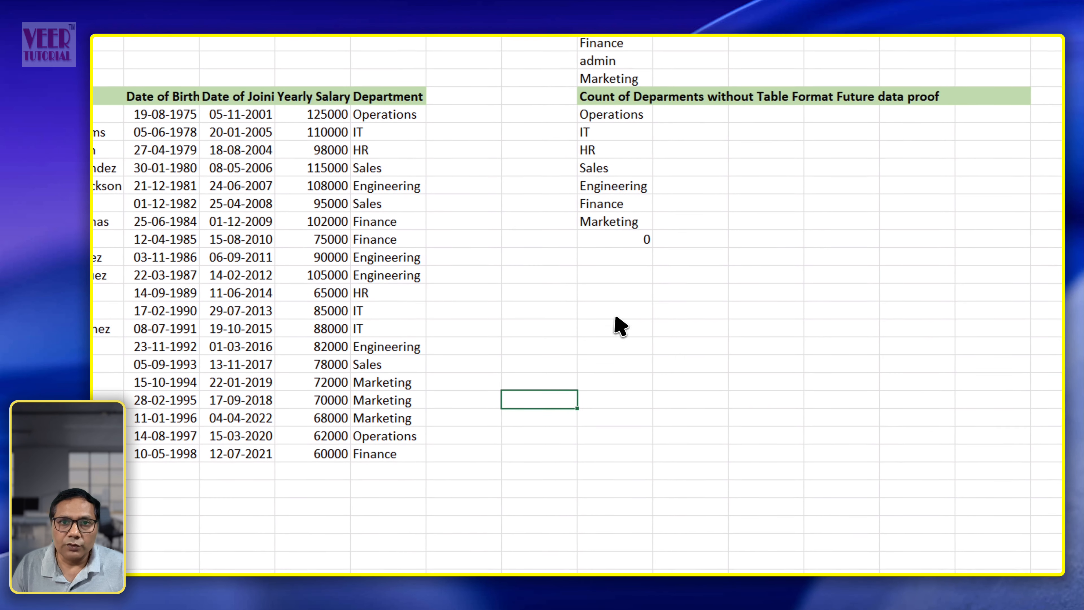
click(626, 245)
click(555, 452)
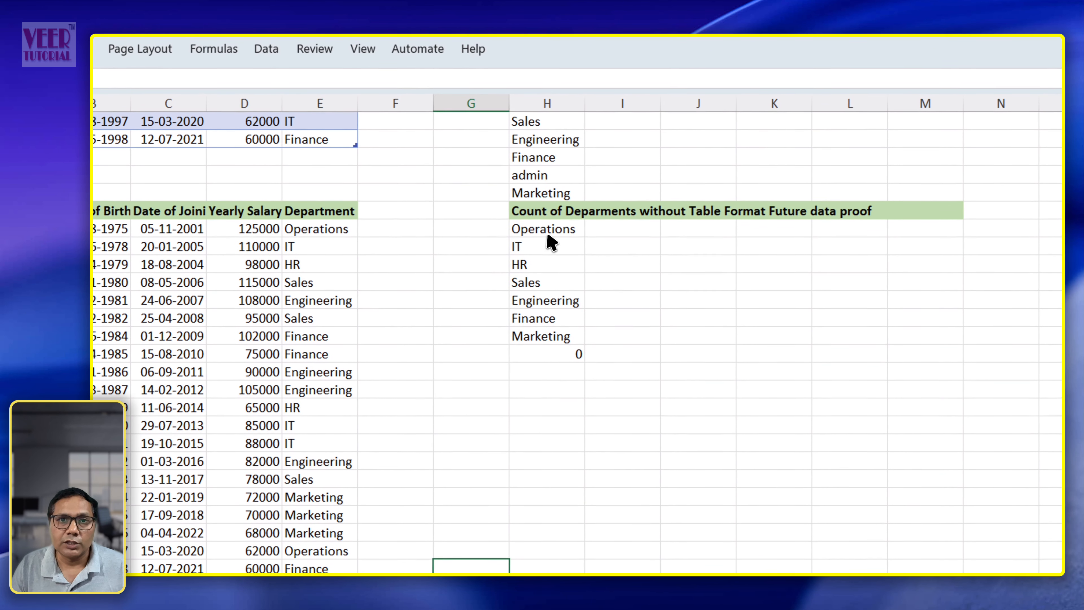
Clear the UNIQUE formula from H49, under the future-proof department count heading
click(546, 230)
key(BackSpace)
key(Return)
key(Up)
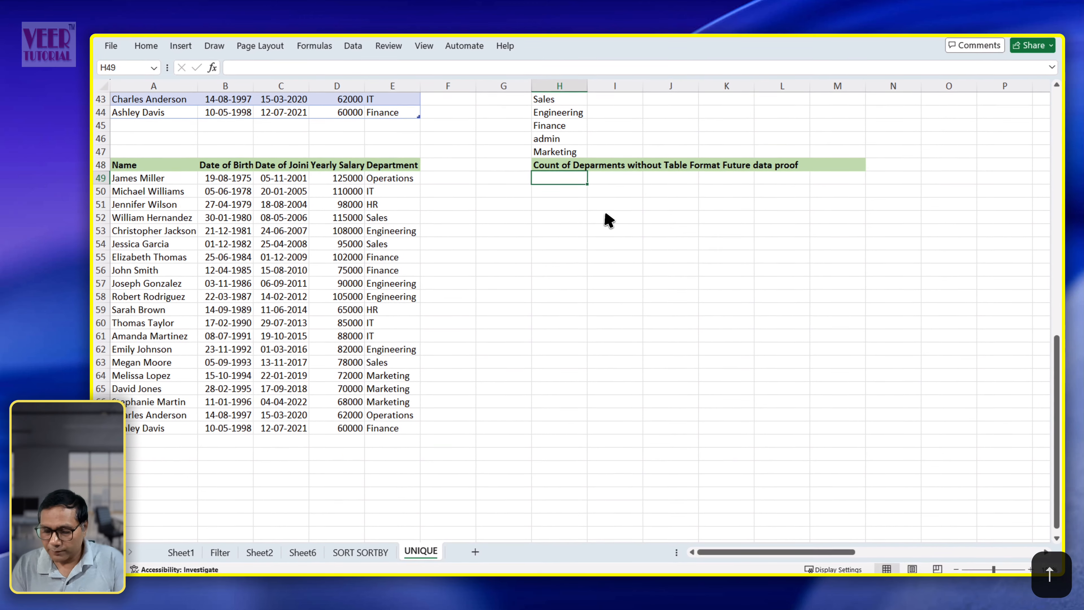
In H49, list only the non-blank departments of the plain range with =FILTER(E49:E72,E49:E72<>"")
text(=)
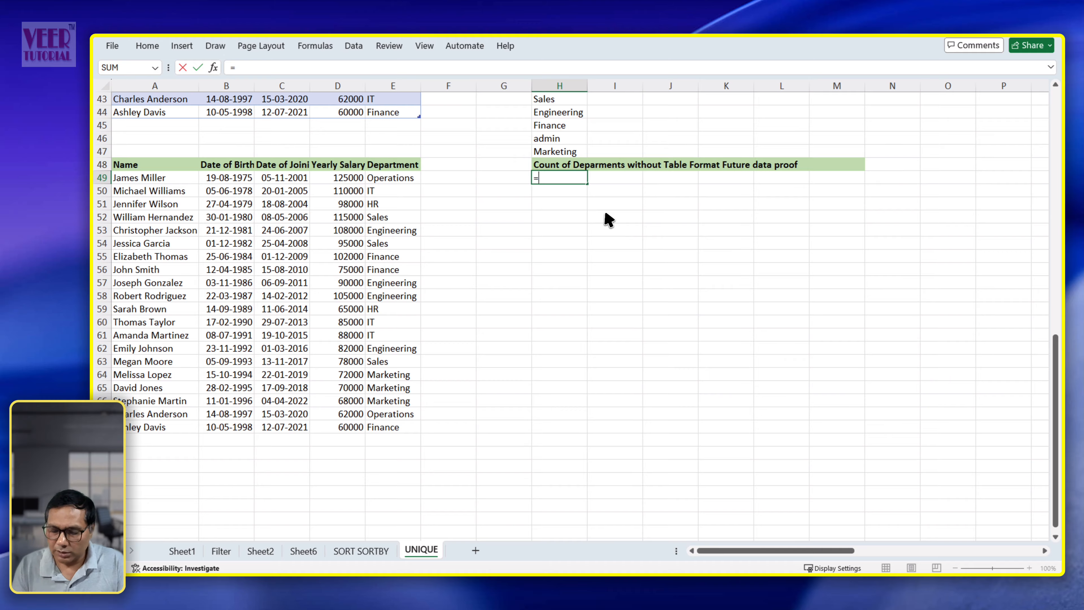
text(fil)
key(Tab)
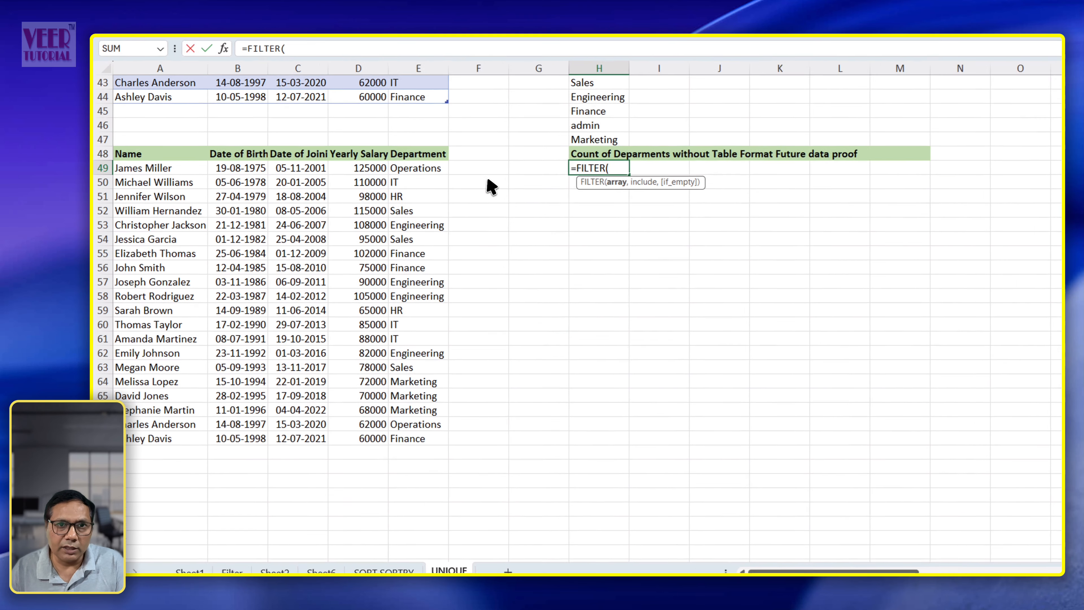
drag(405, 177, 411, 482)
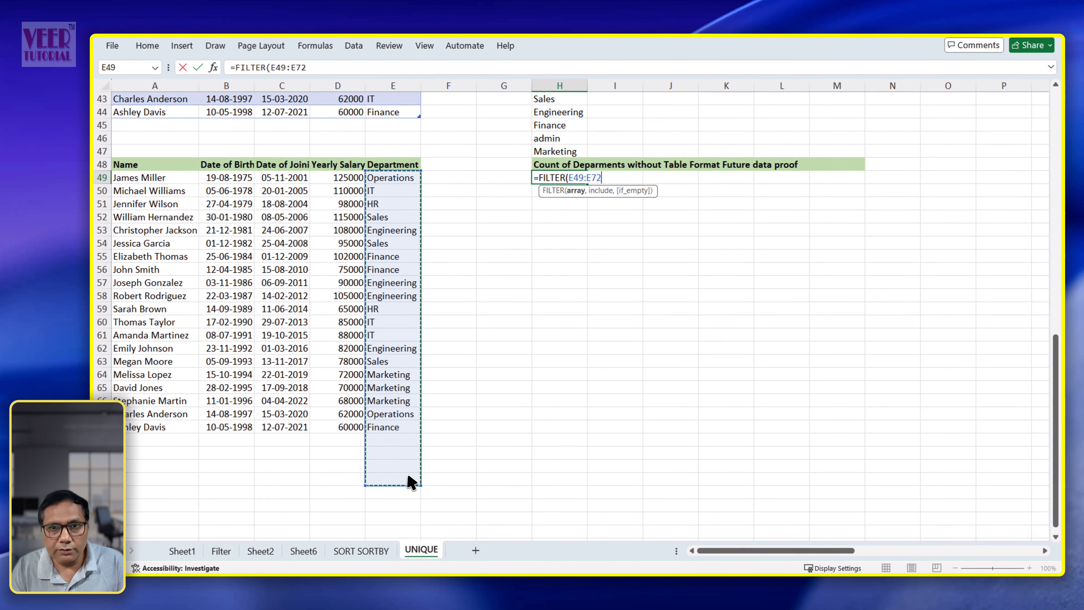
text(,)
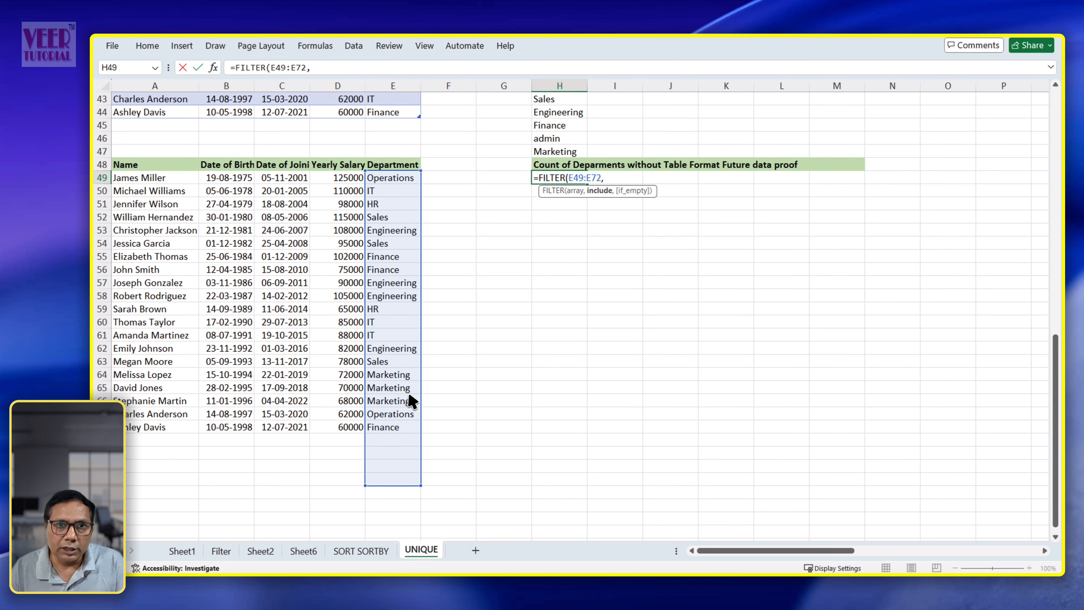
drag(395, 178, 398, 453)
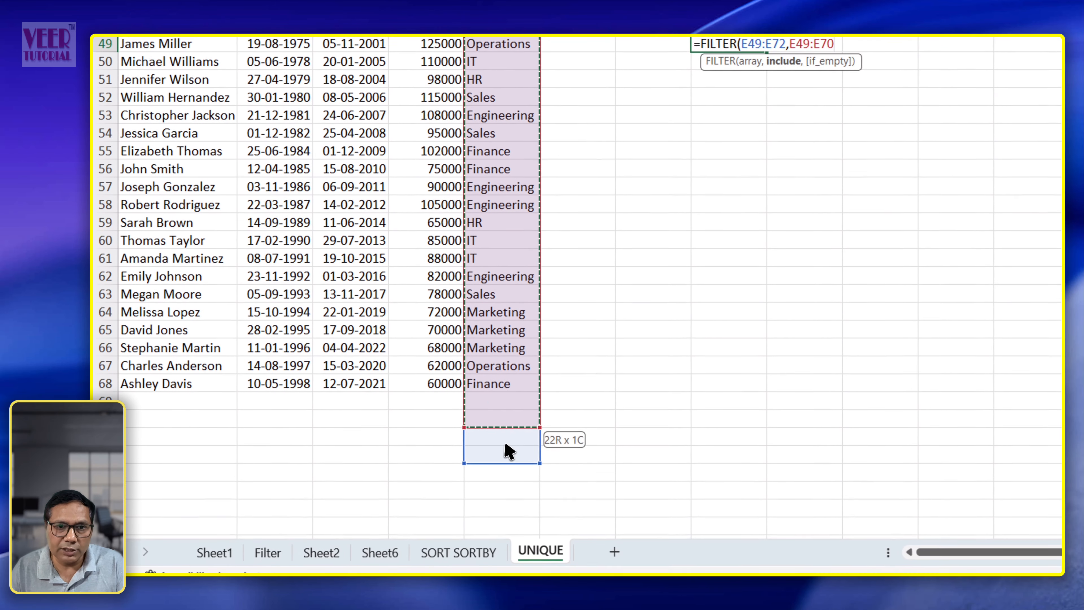
drag(508, 451, 509, 453)
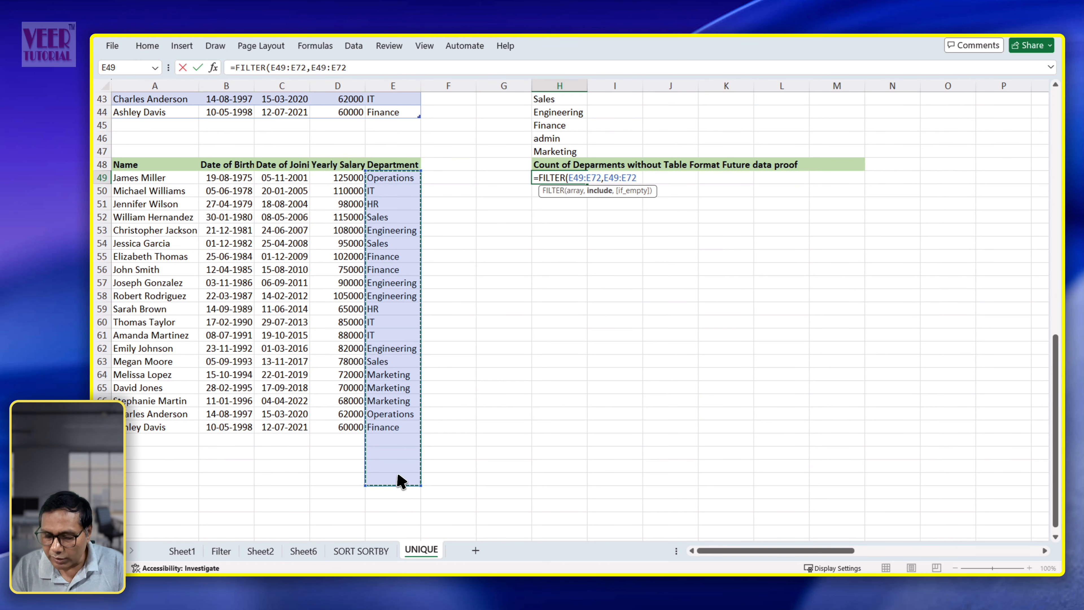
text(<>)
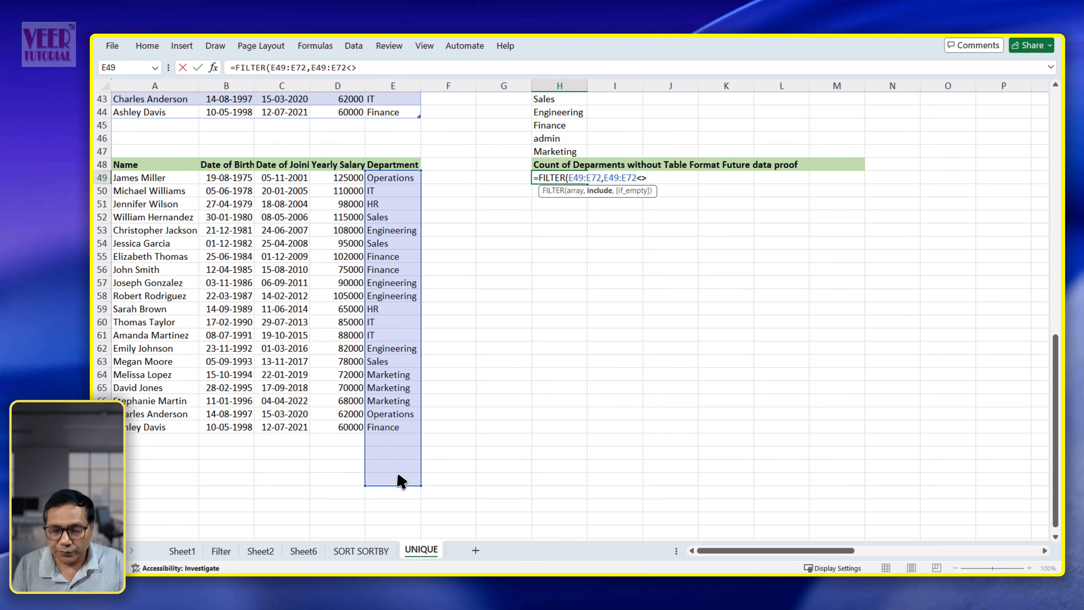
text("")
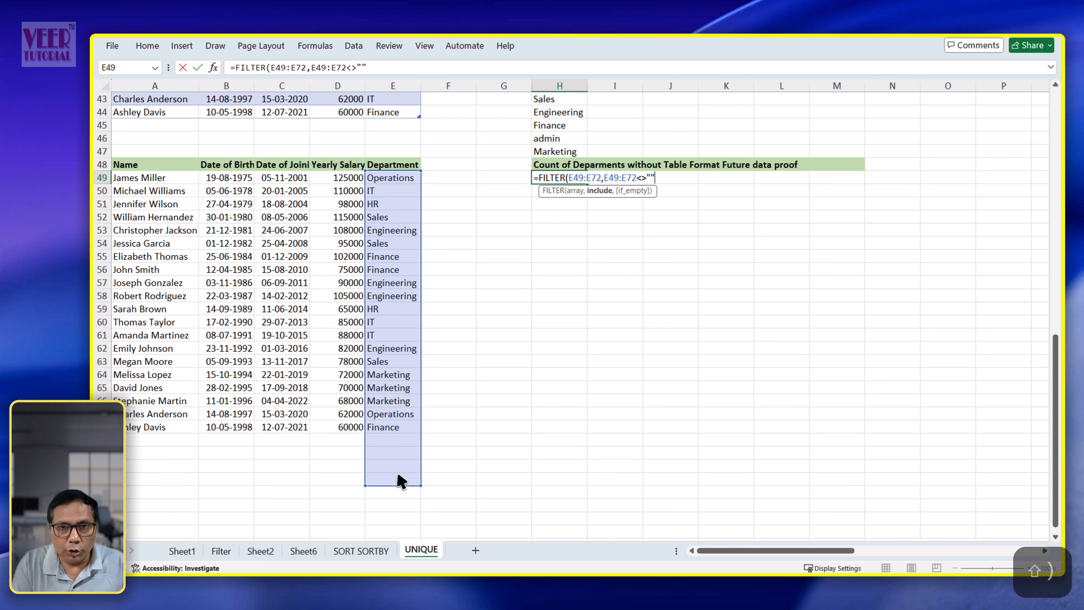
text())
key(Return)
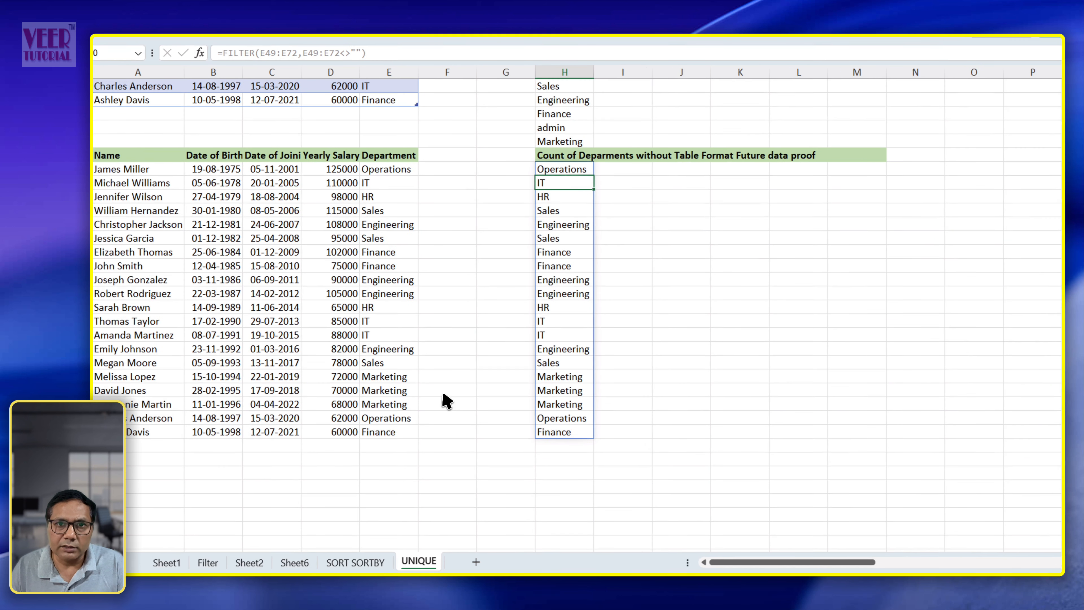
click(726, 348)
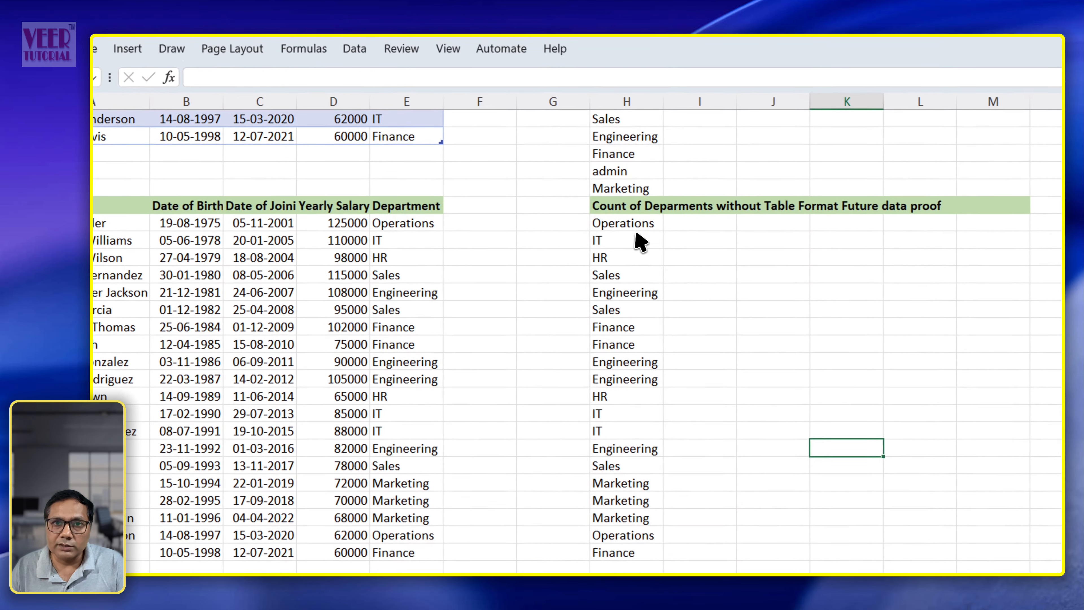
Nest the FILTER formula in H49 inside UNIQUE, giving =UNIQUE(FILTER(E49:E72,E49:E72<>""))
click(635, 228)
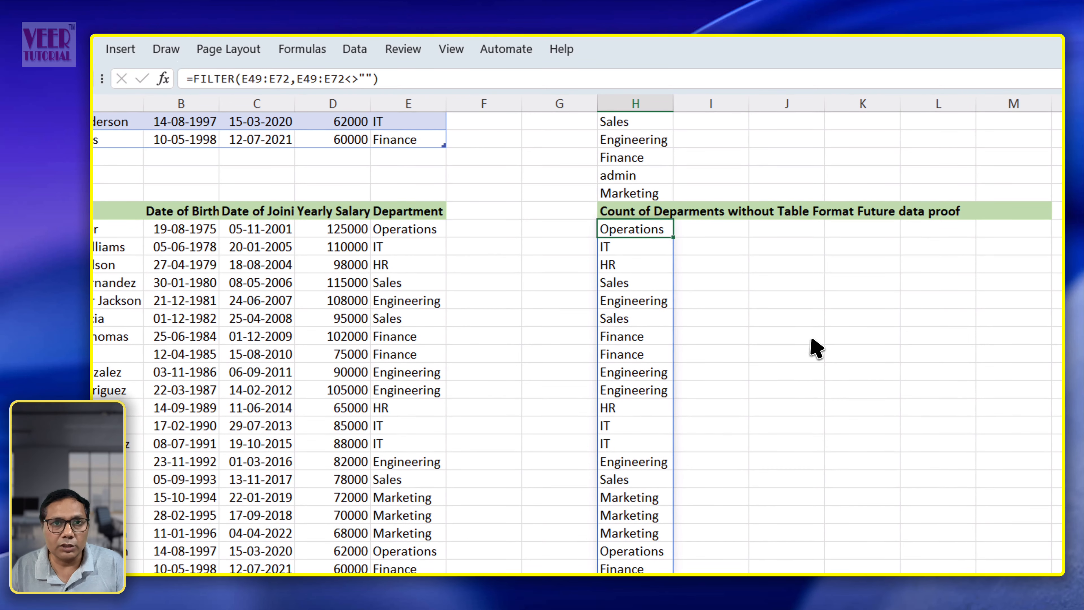
drag(378, 79, 194, 79)
key(ctrl+c)
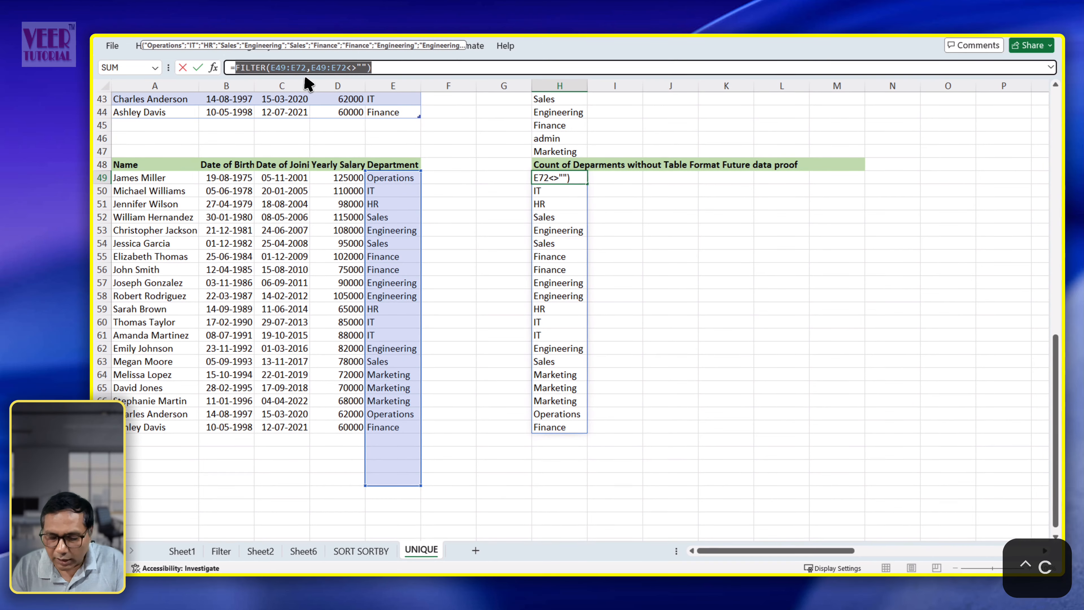
text(uni)
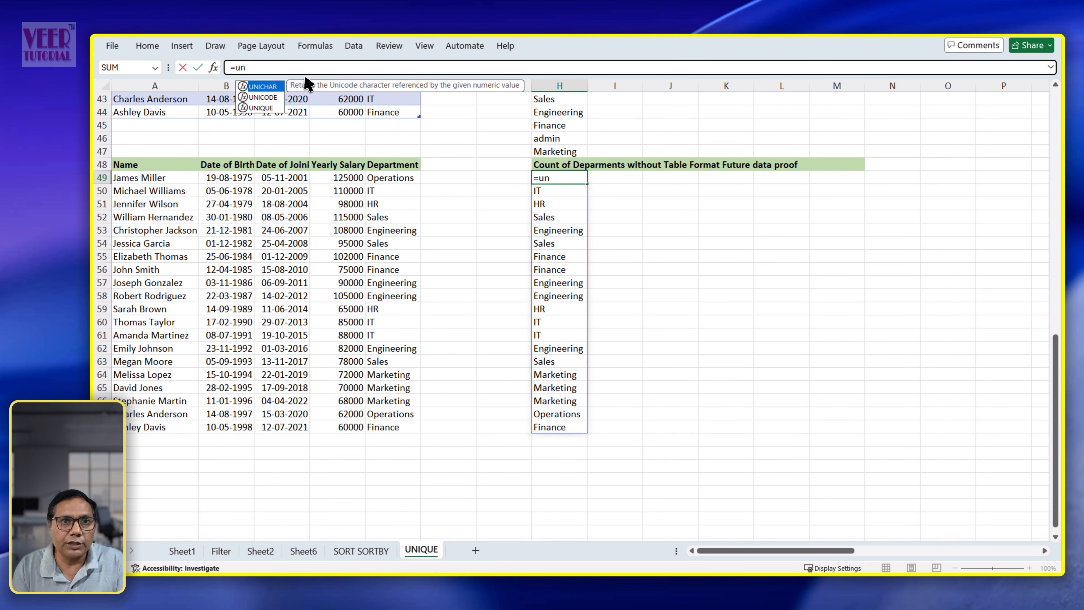
key(Down)
key(Down)
key(Tab)
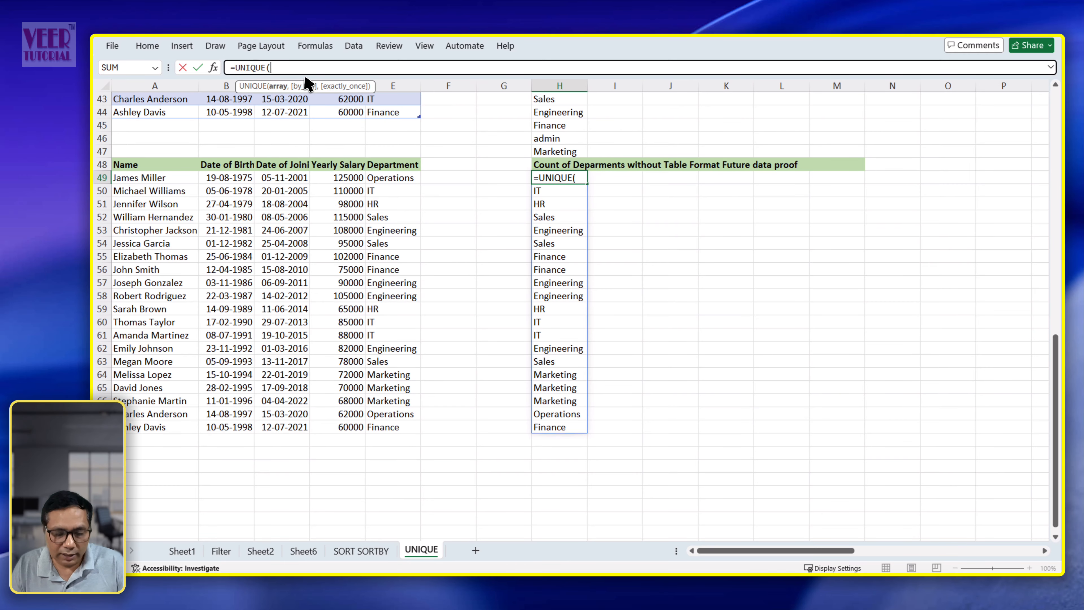
key(ctrl+v)
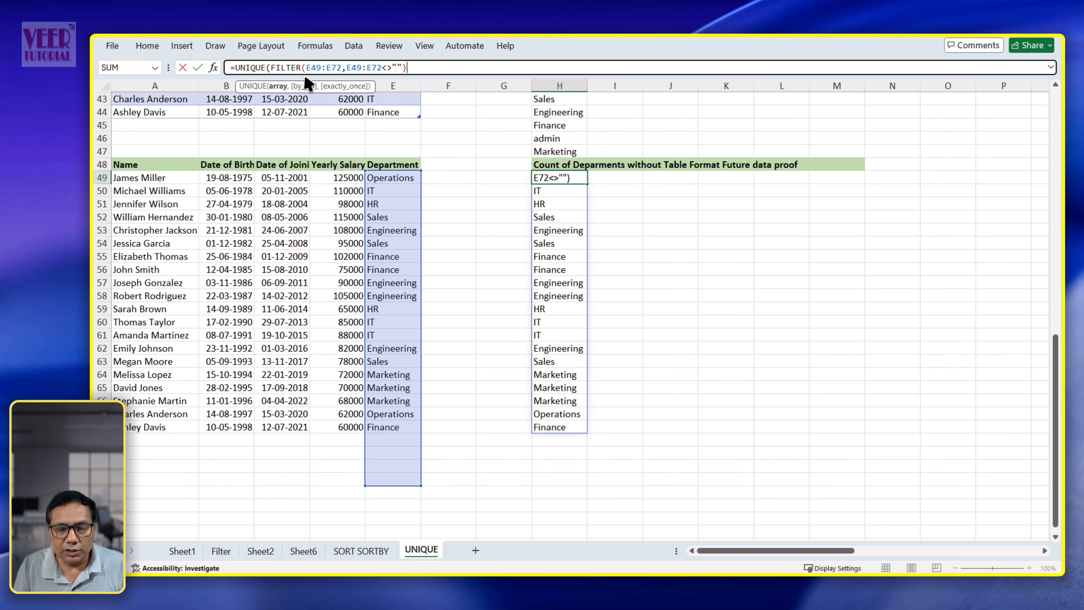
text())
key(Return)
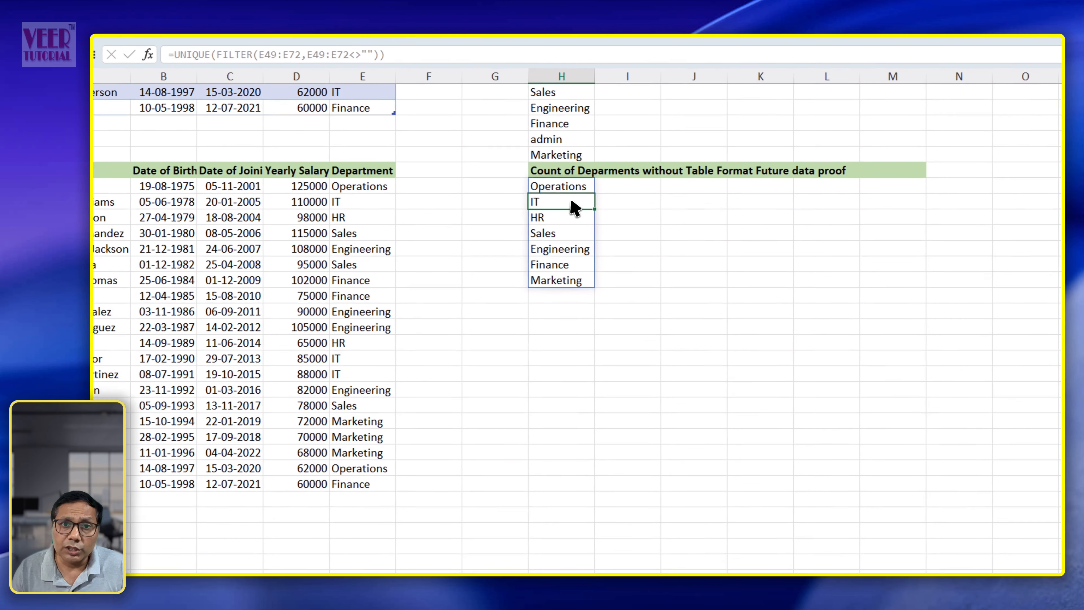
Sort the distinct department list in H49 in descending order with =SORT(UNIQUE(FILTER(E49:E72,E49:E72<>"")),,-1)
click(572, 188)
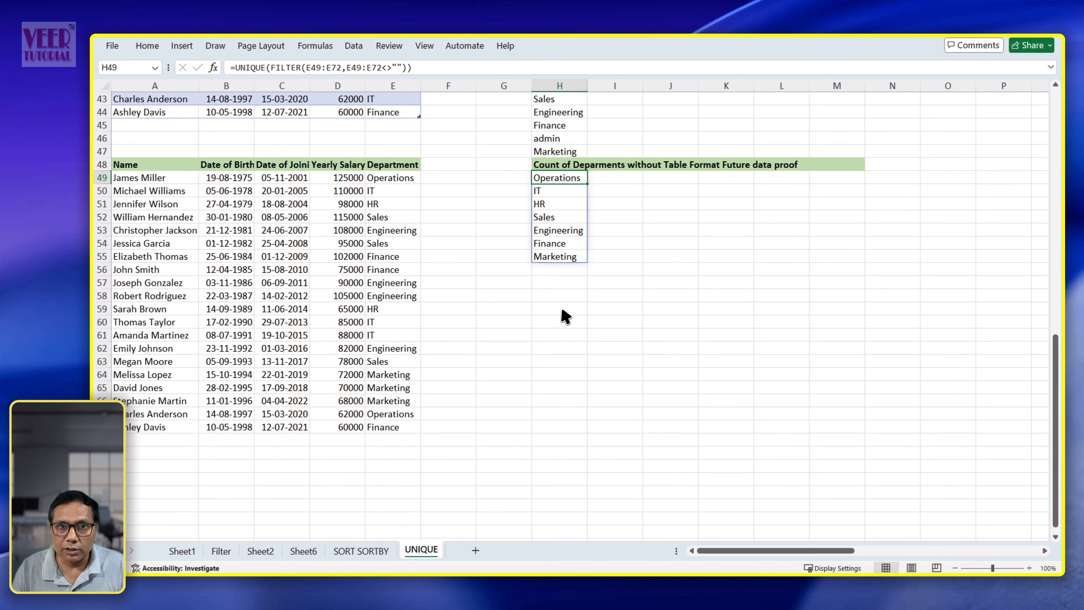
click(239, 68)
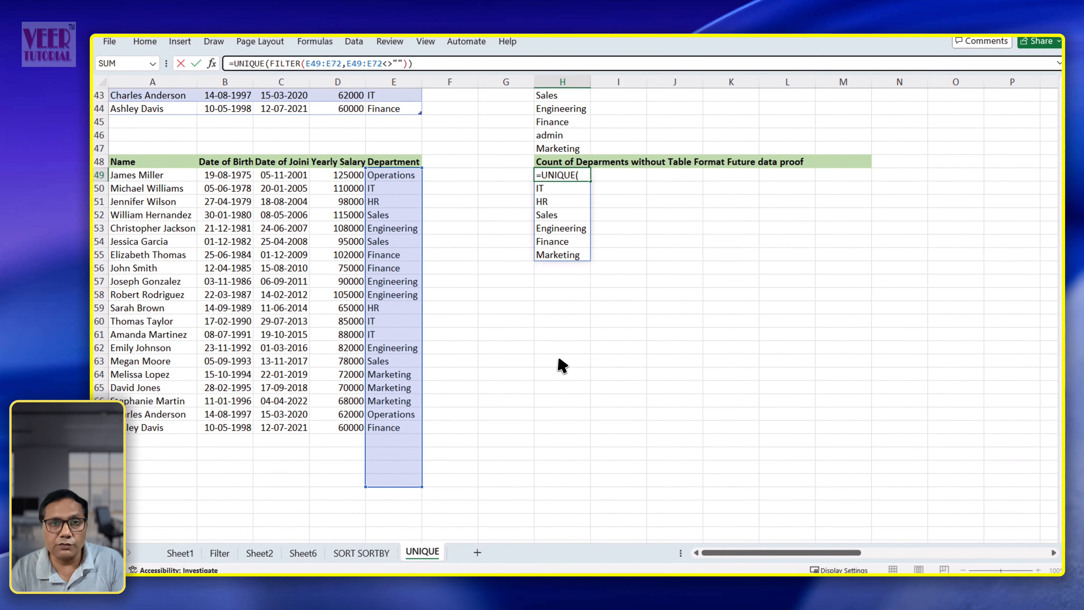
text(osrt)
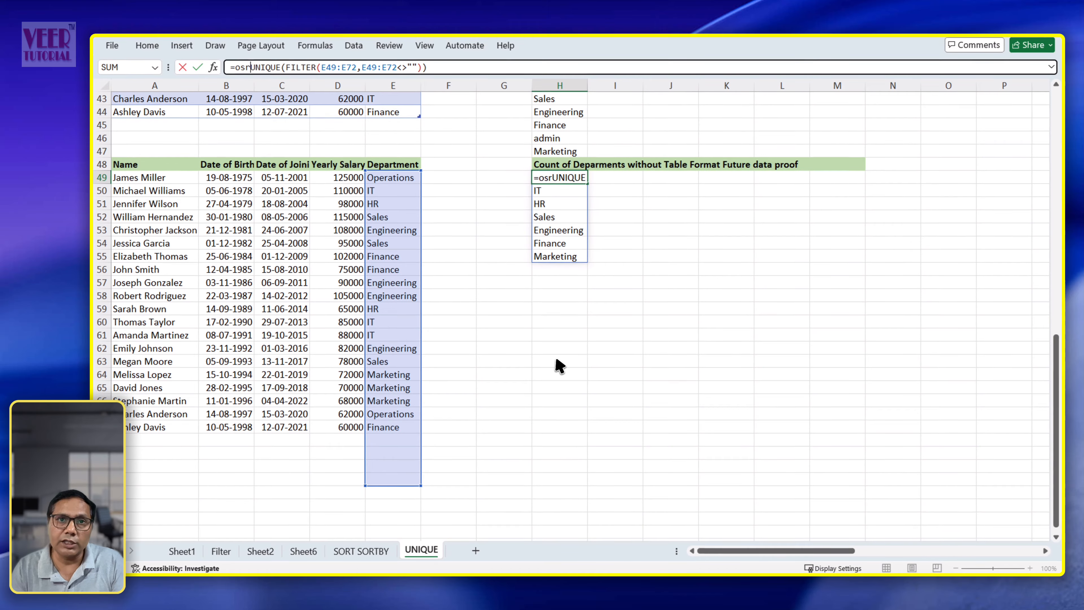
key(BackSpace)
key(BackSpace)
key(BackSpace)
key(BackSpace)
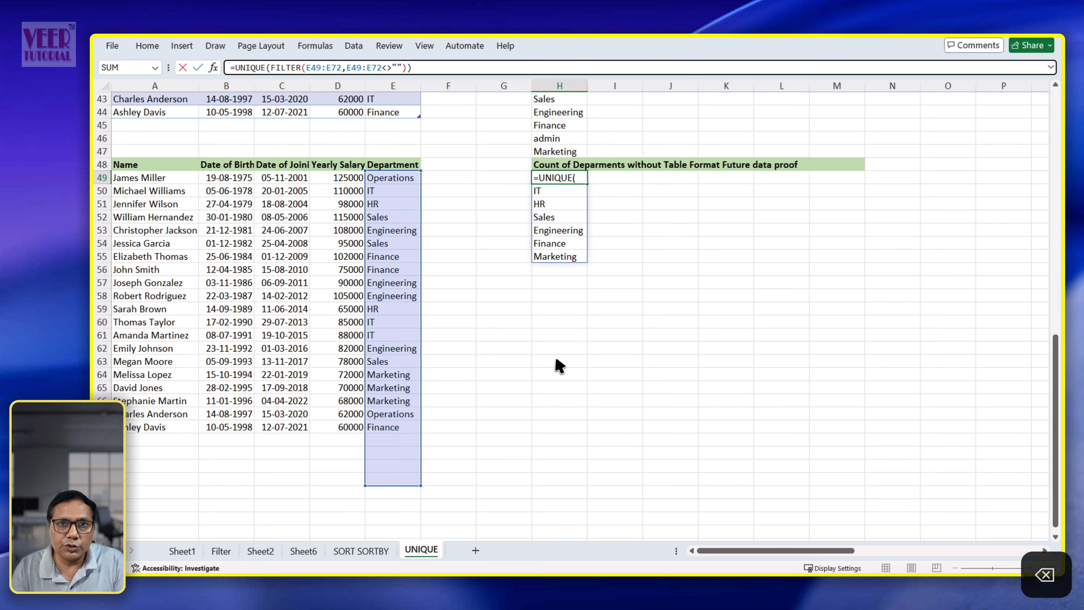
text(sort)
key(Tab)
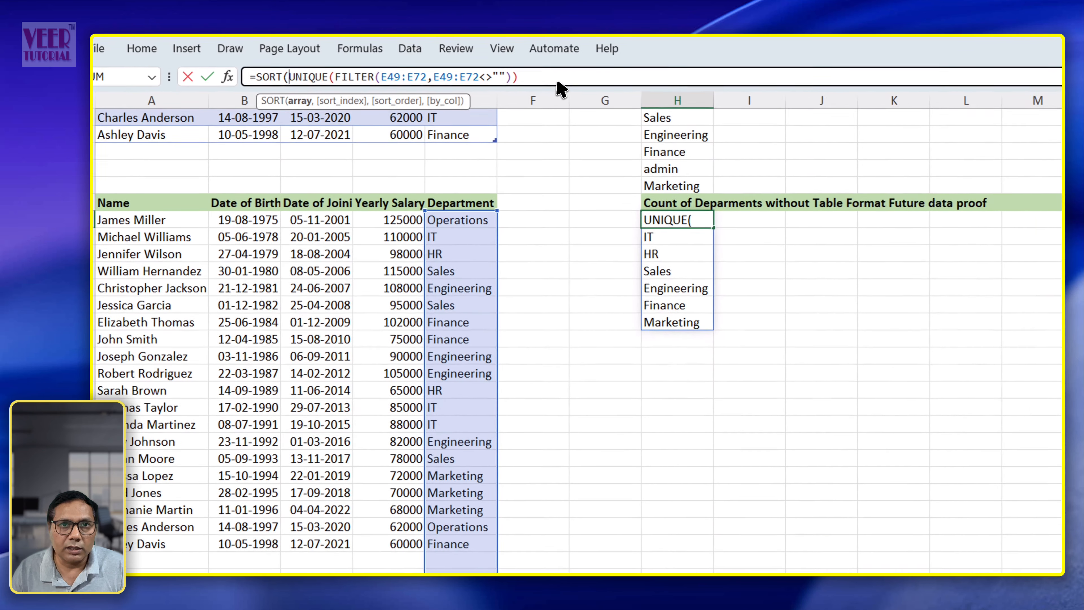
click(557, 83)
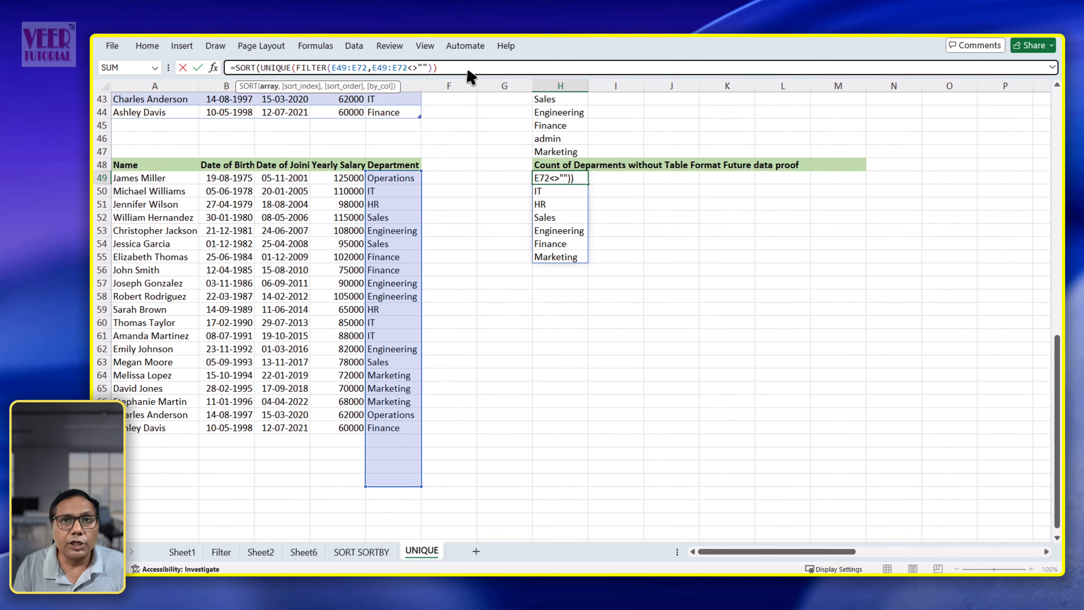
text(,,)
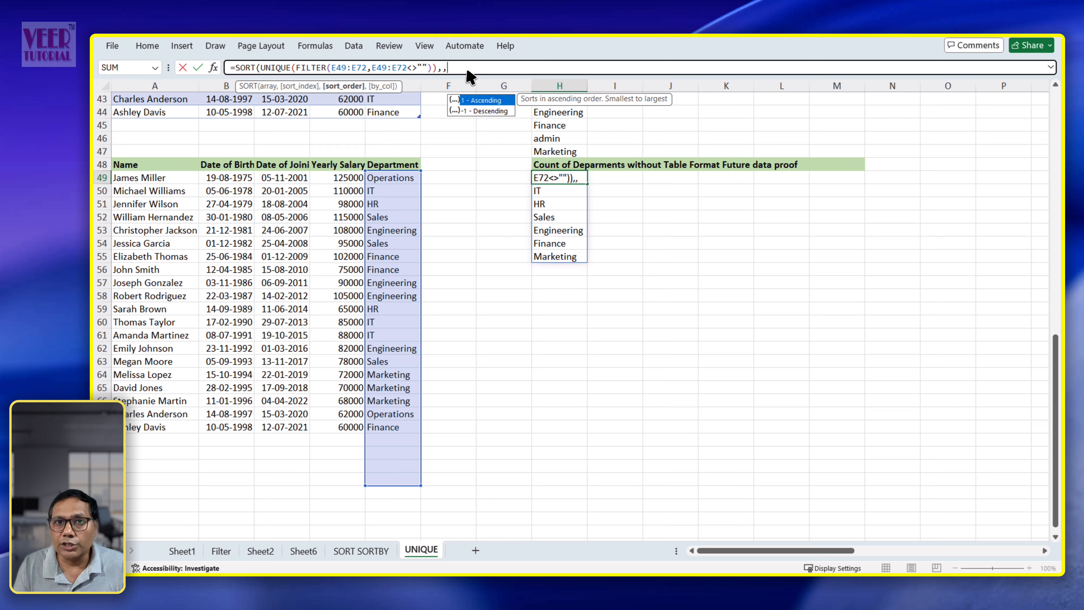
key(Down)
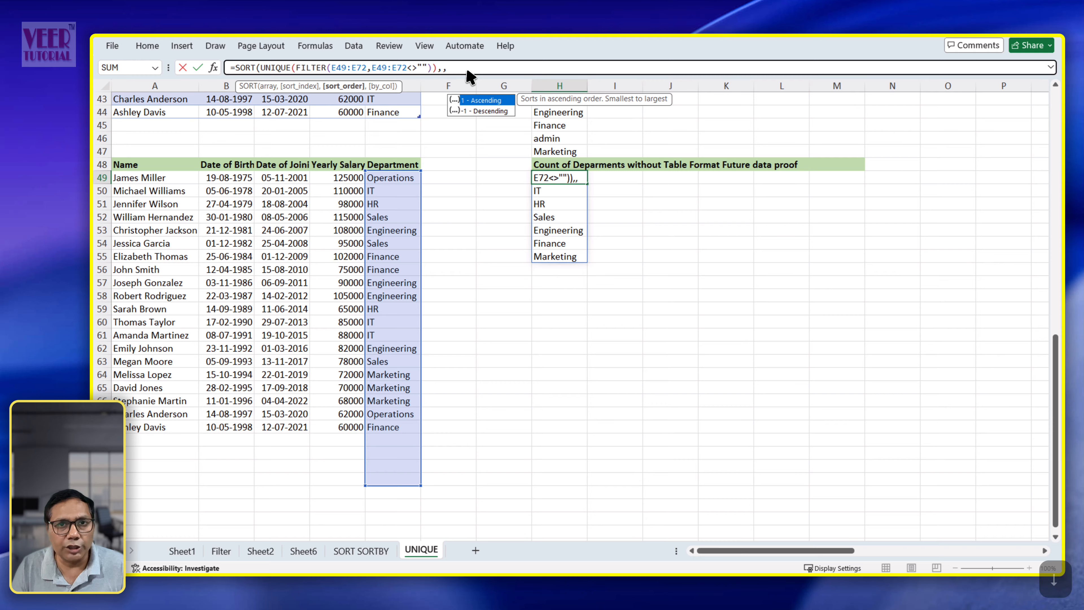
key(Tab)
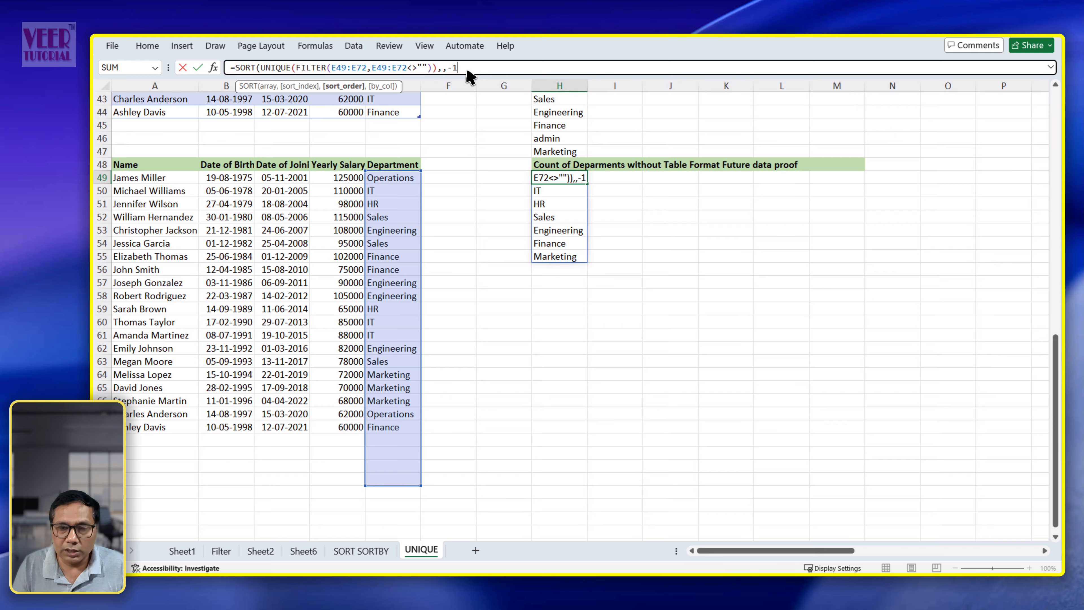
text())
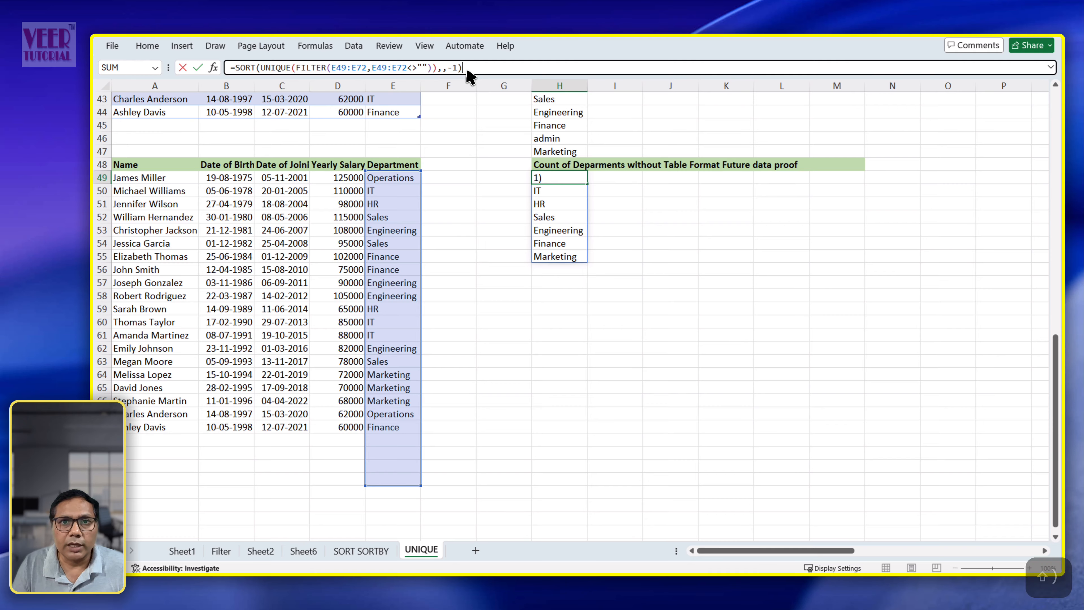
key(Return)
click(558, 348)
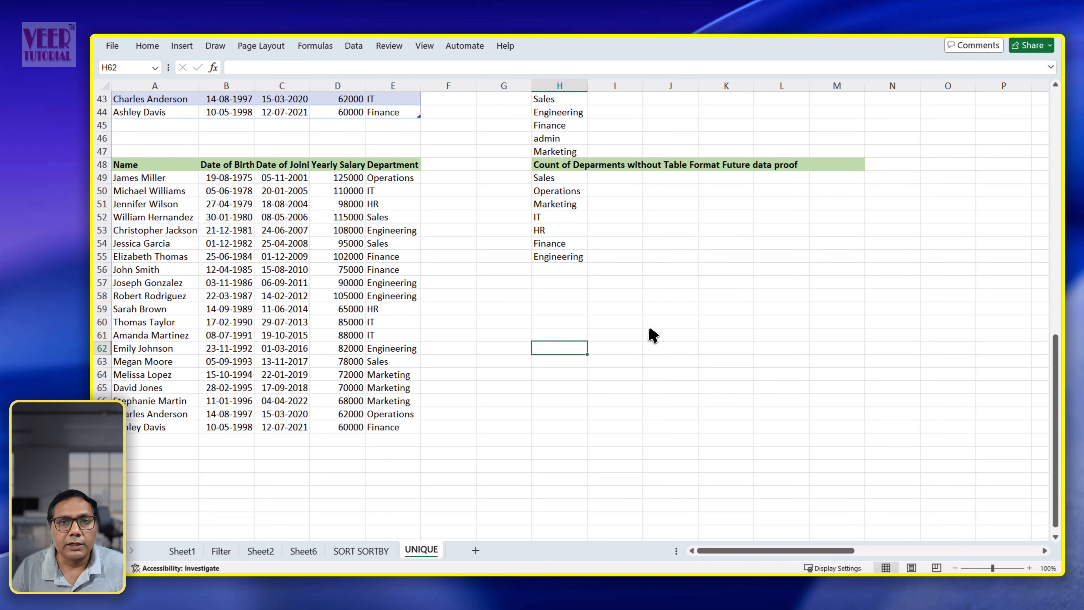
scroll(666, 336, up, 2)
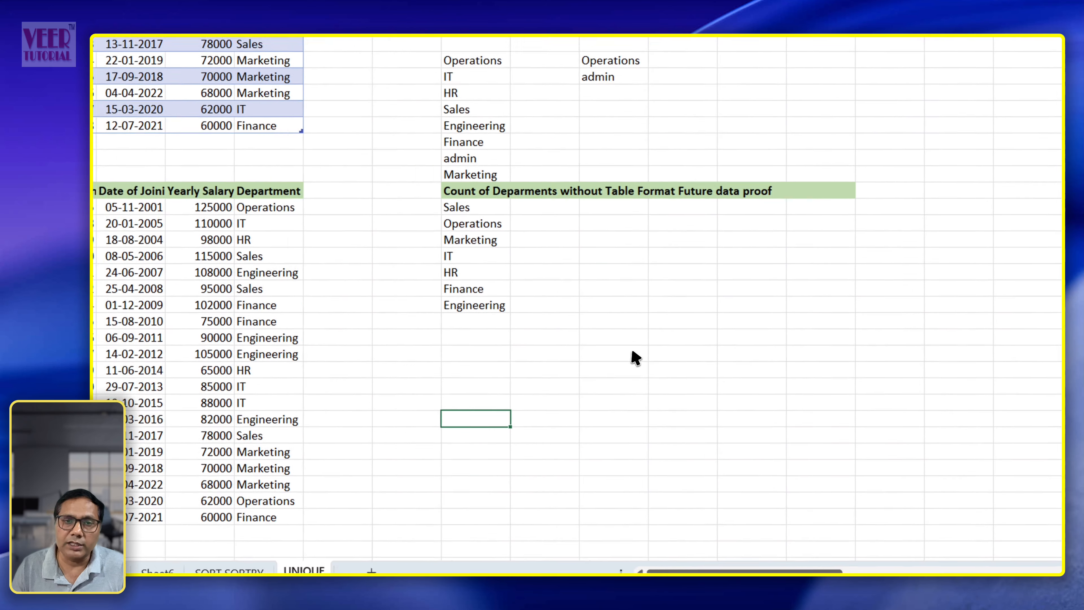
click(711, 401)
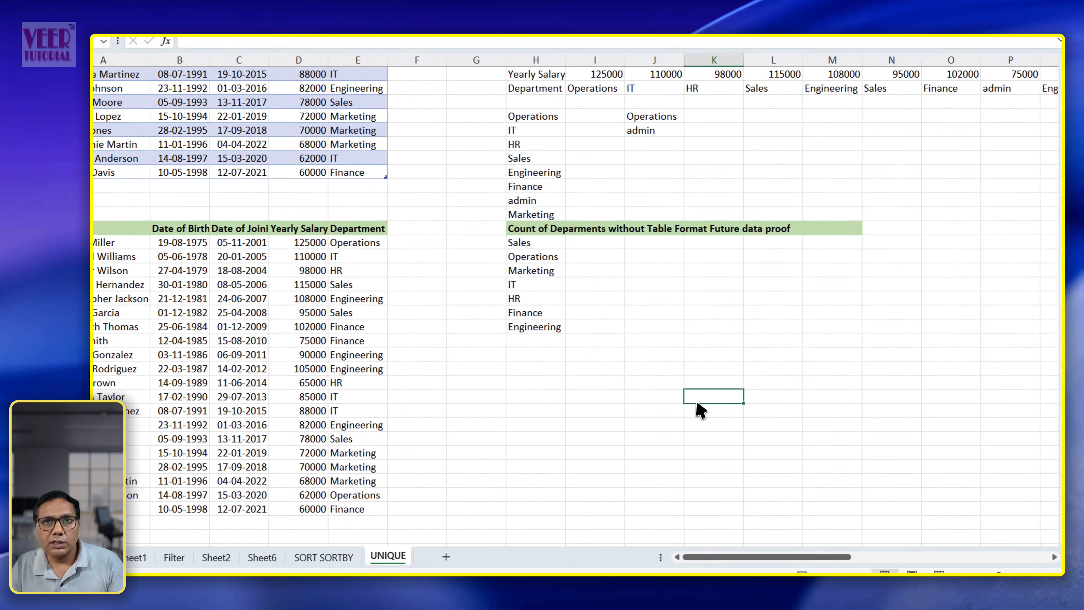